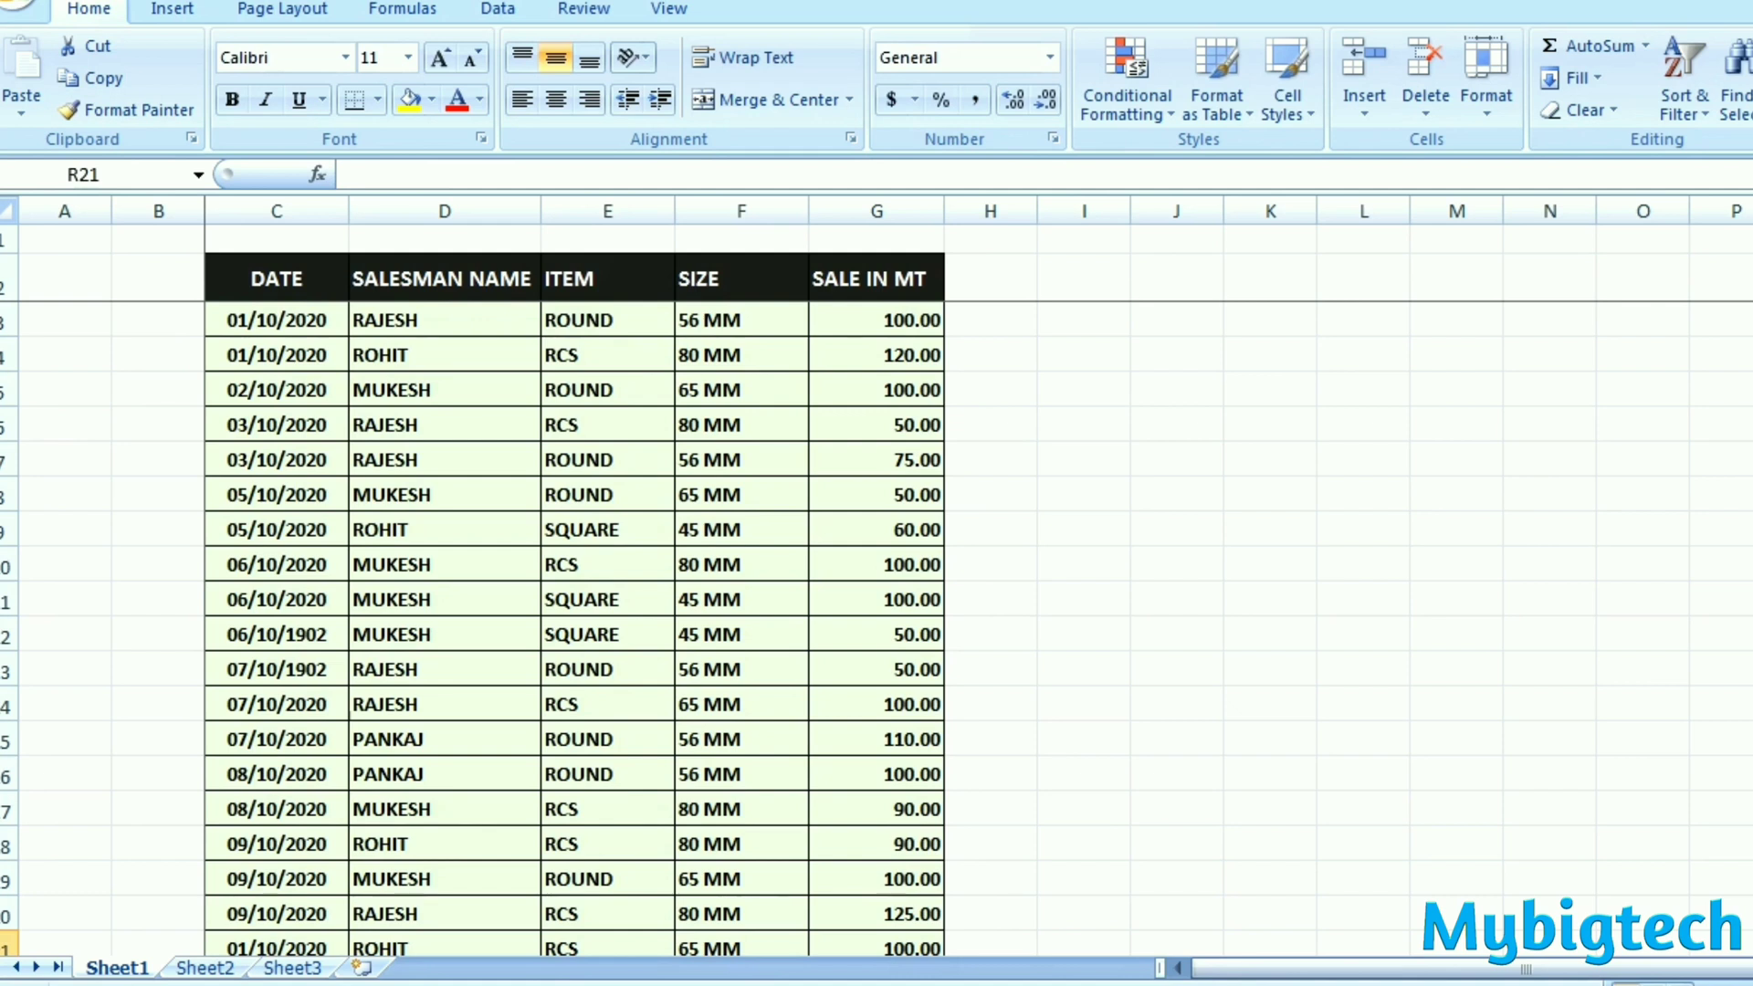
- Create a PivotTable on a new worksheet from the full sales table including its headers, range Sheet1!$C$2:$G$33
scroll(841, 951, "down", 4)
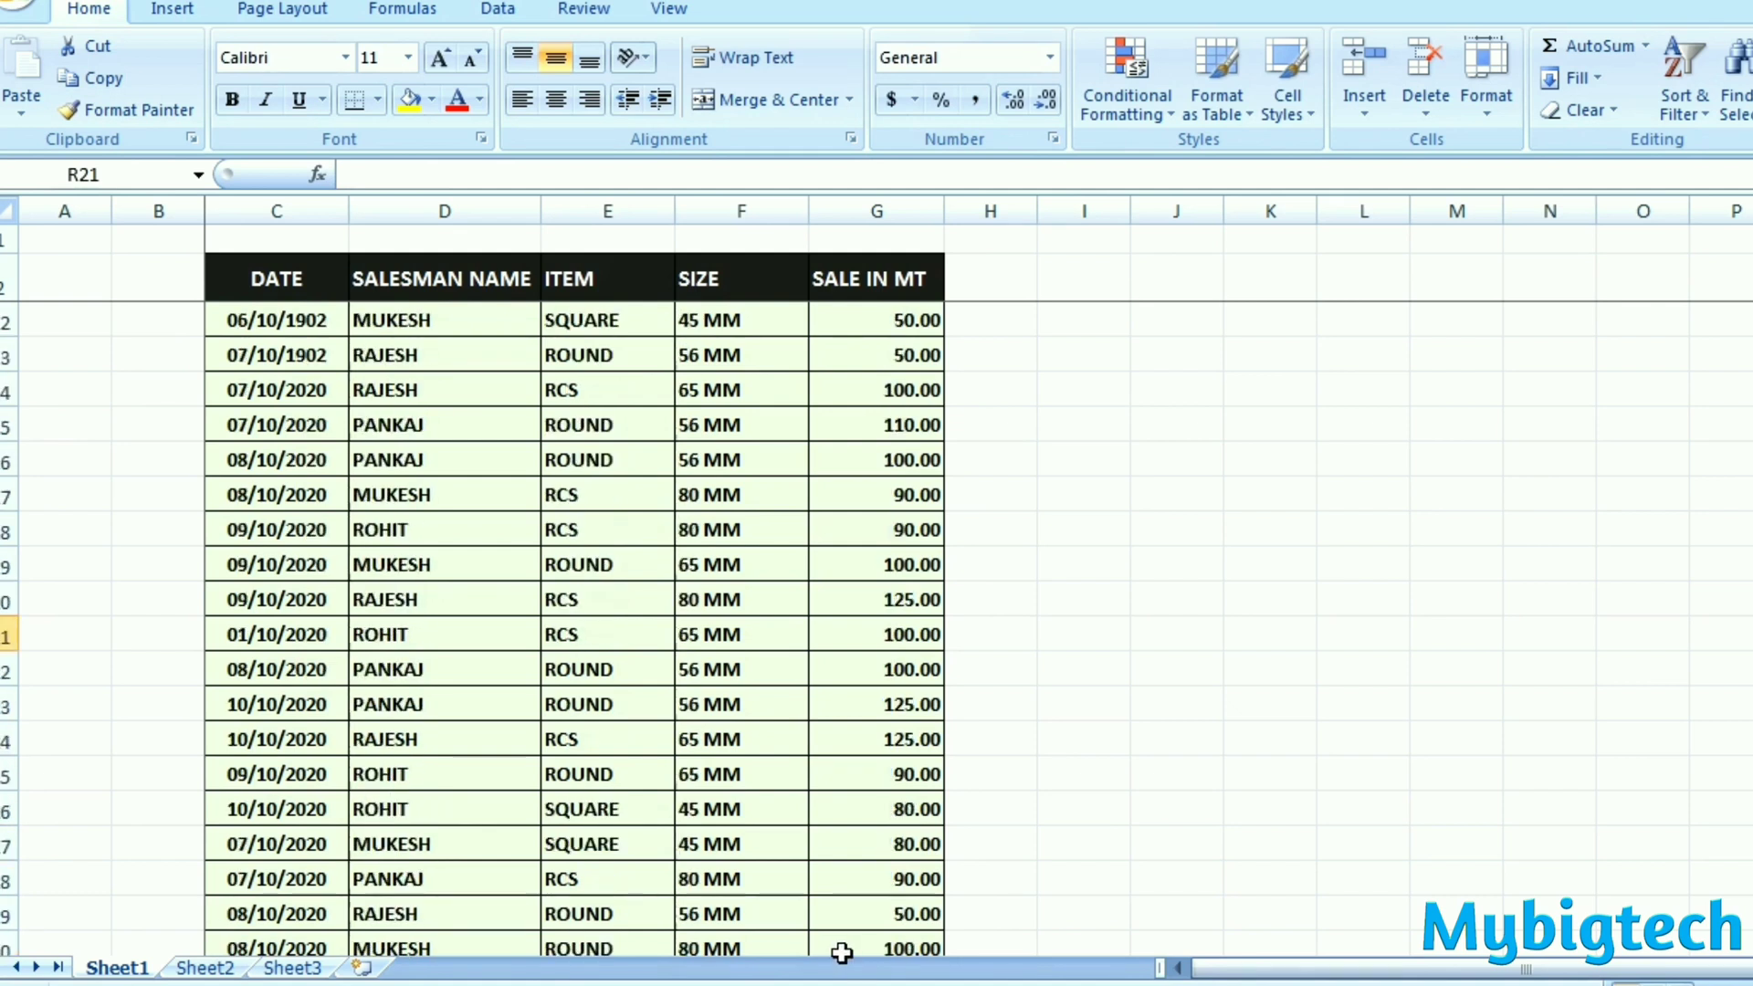
scroll(841, 951, "down", 1)
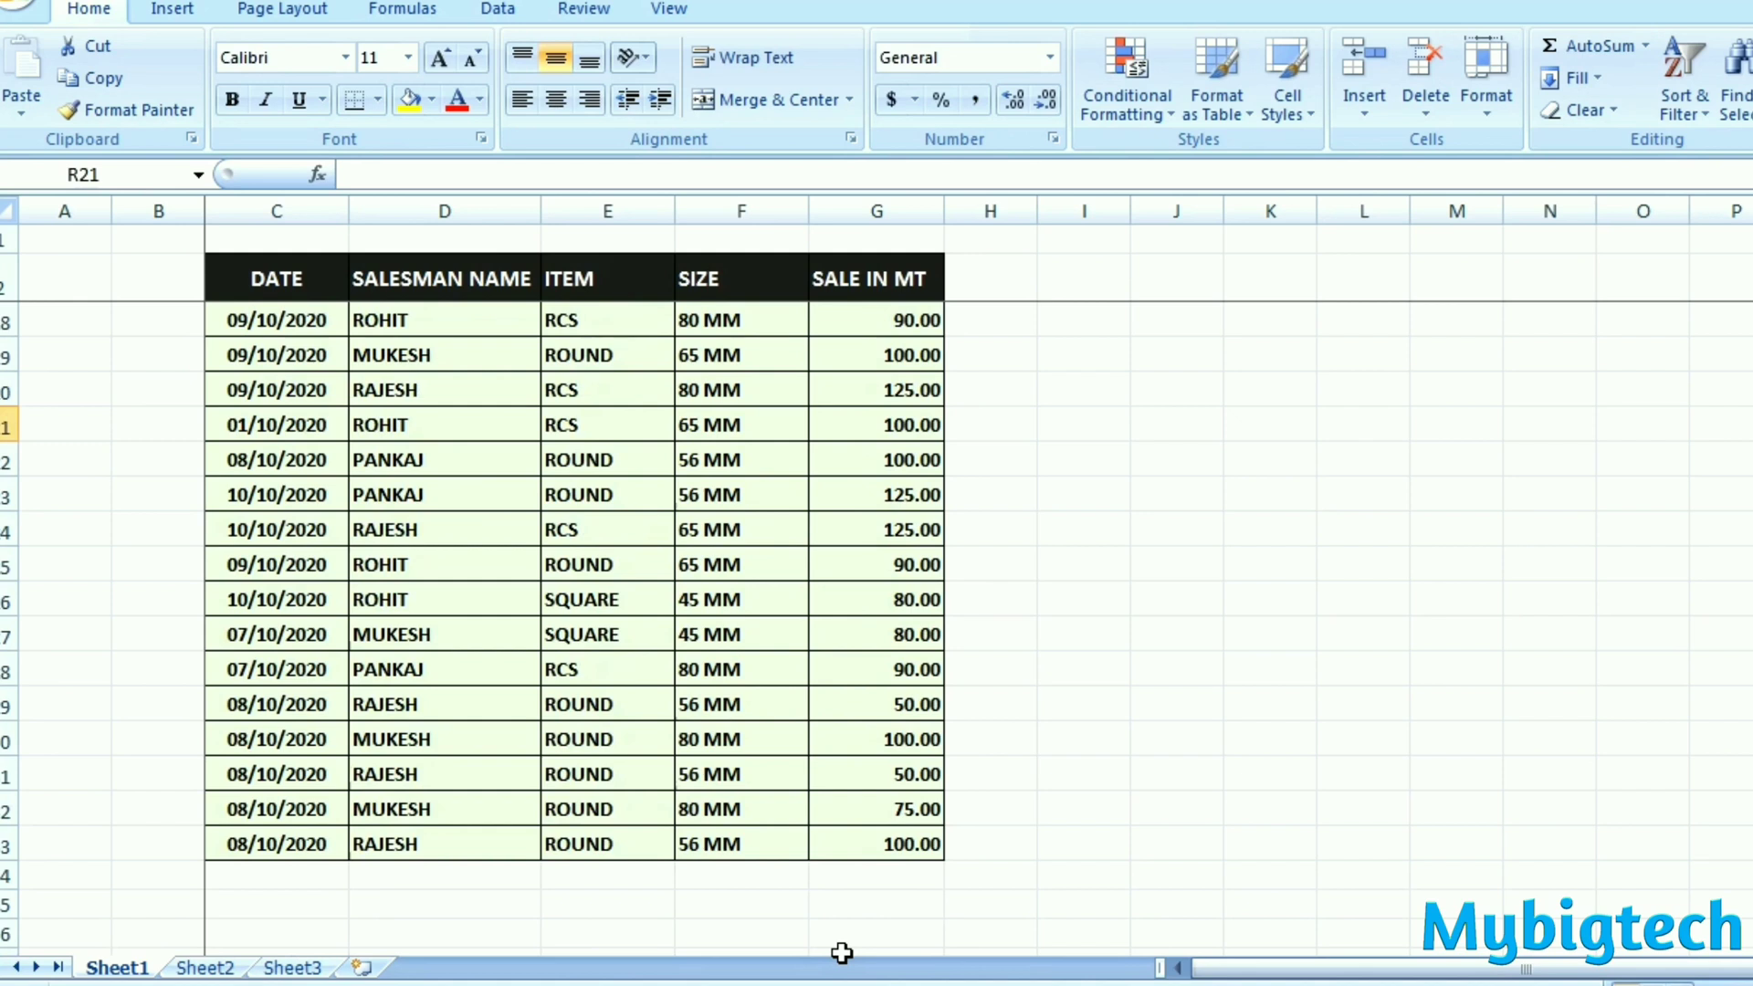
scroll(841, 950, "up", 5)
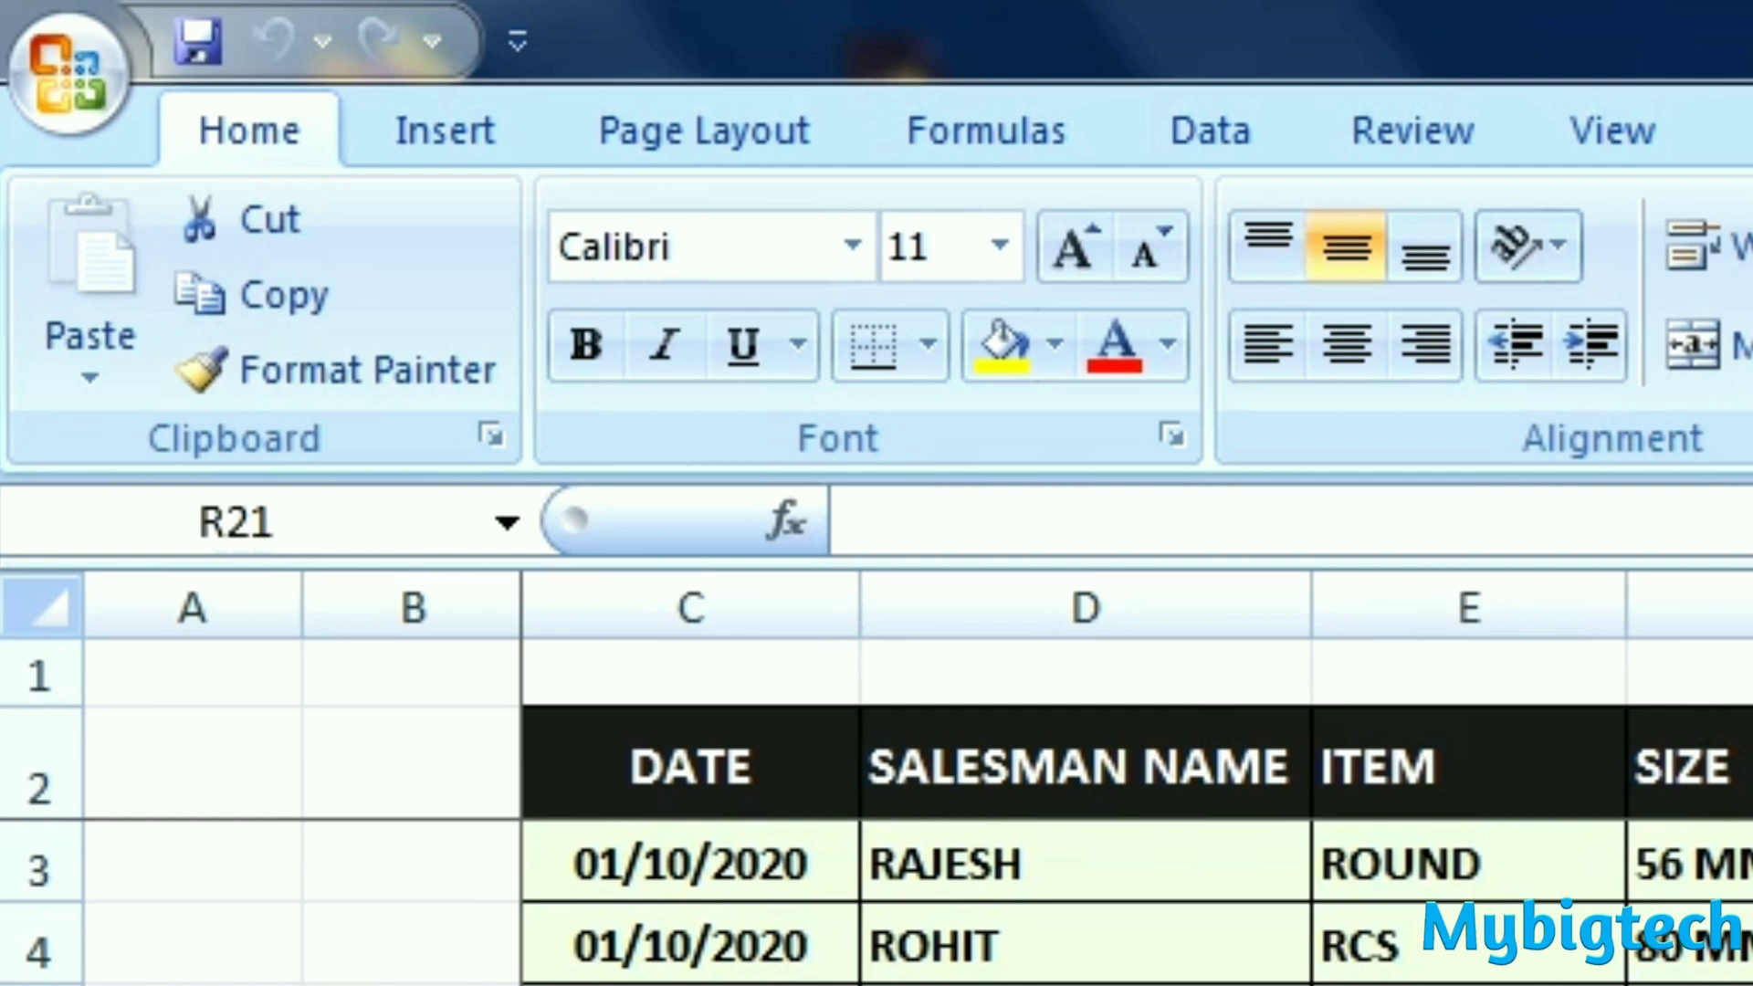
left_click(467, 154)
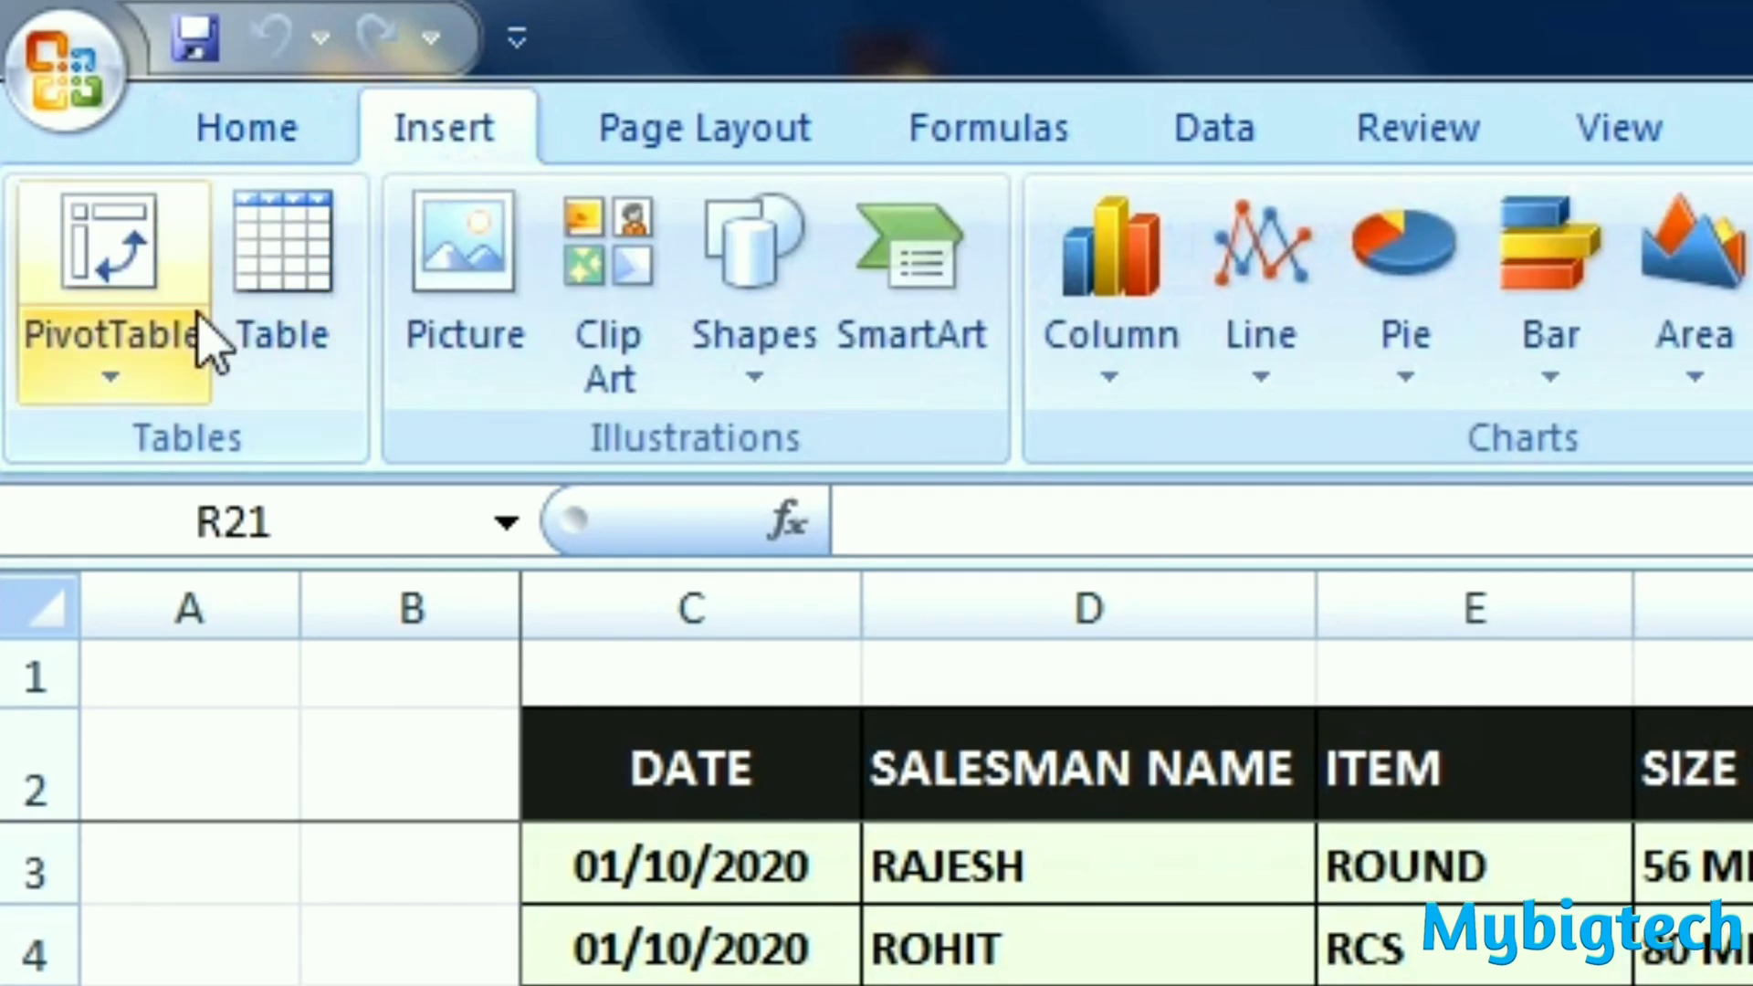
left_click(119, 388)
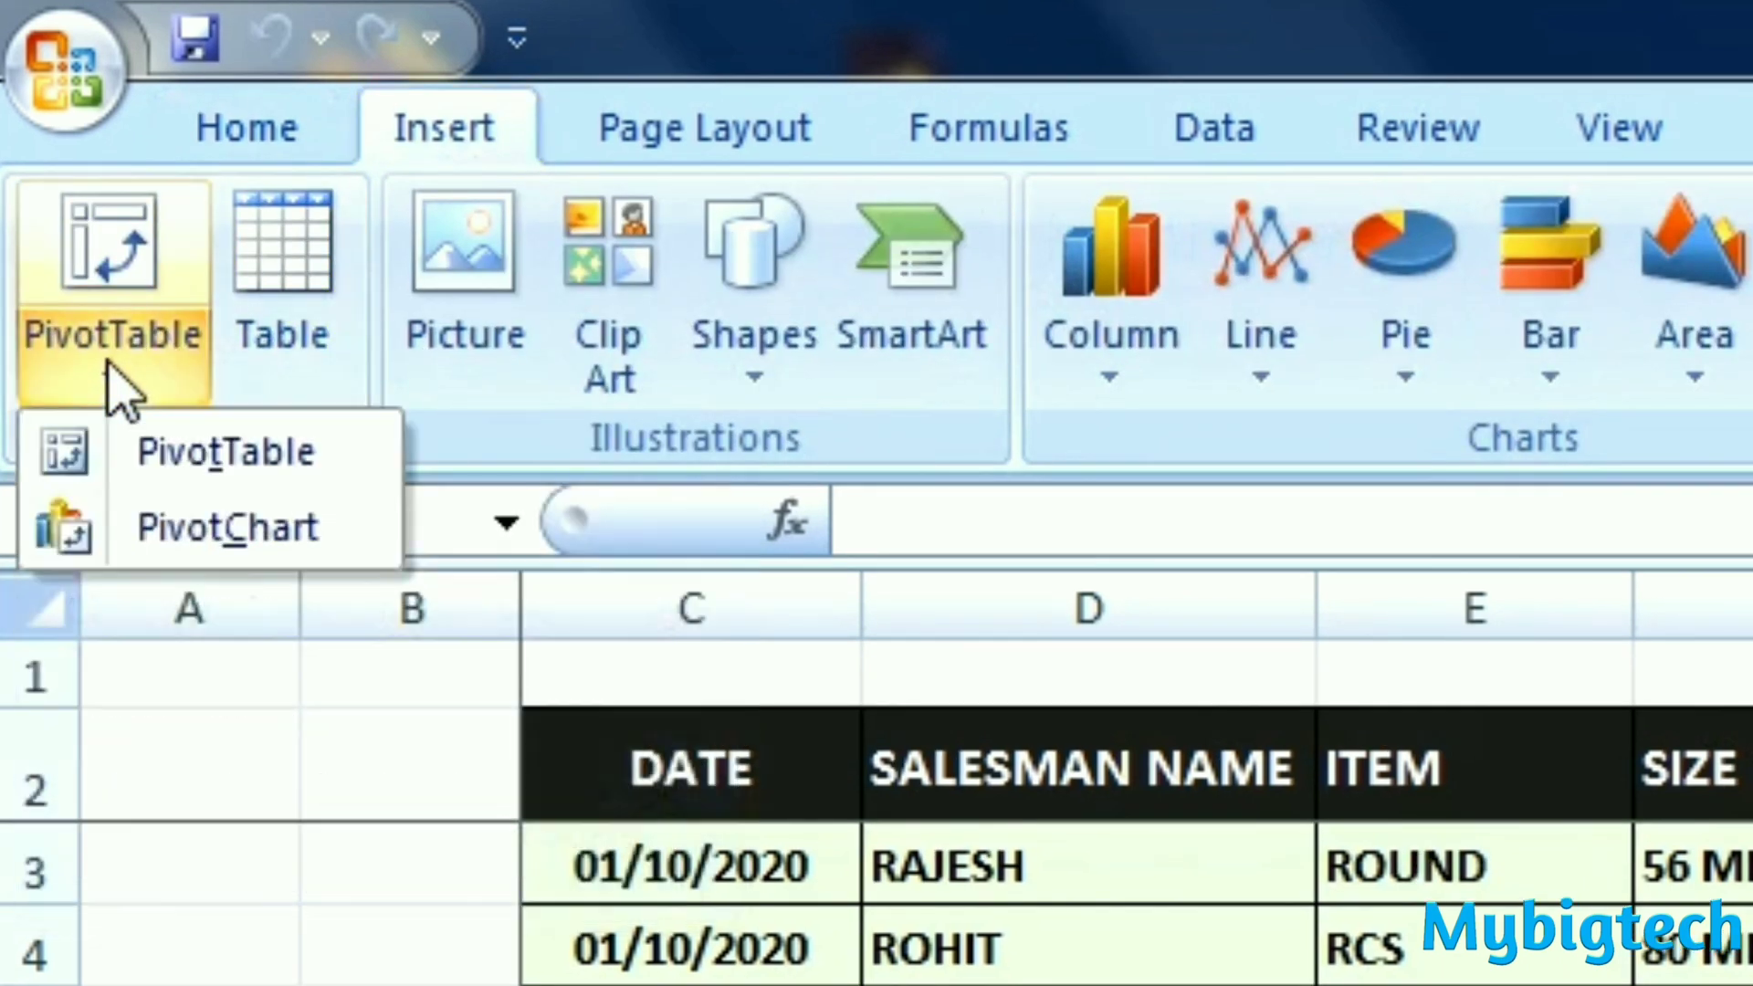
left_click(221, 456)
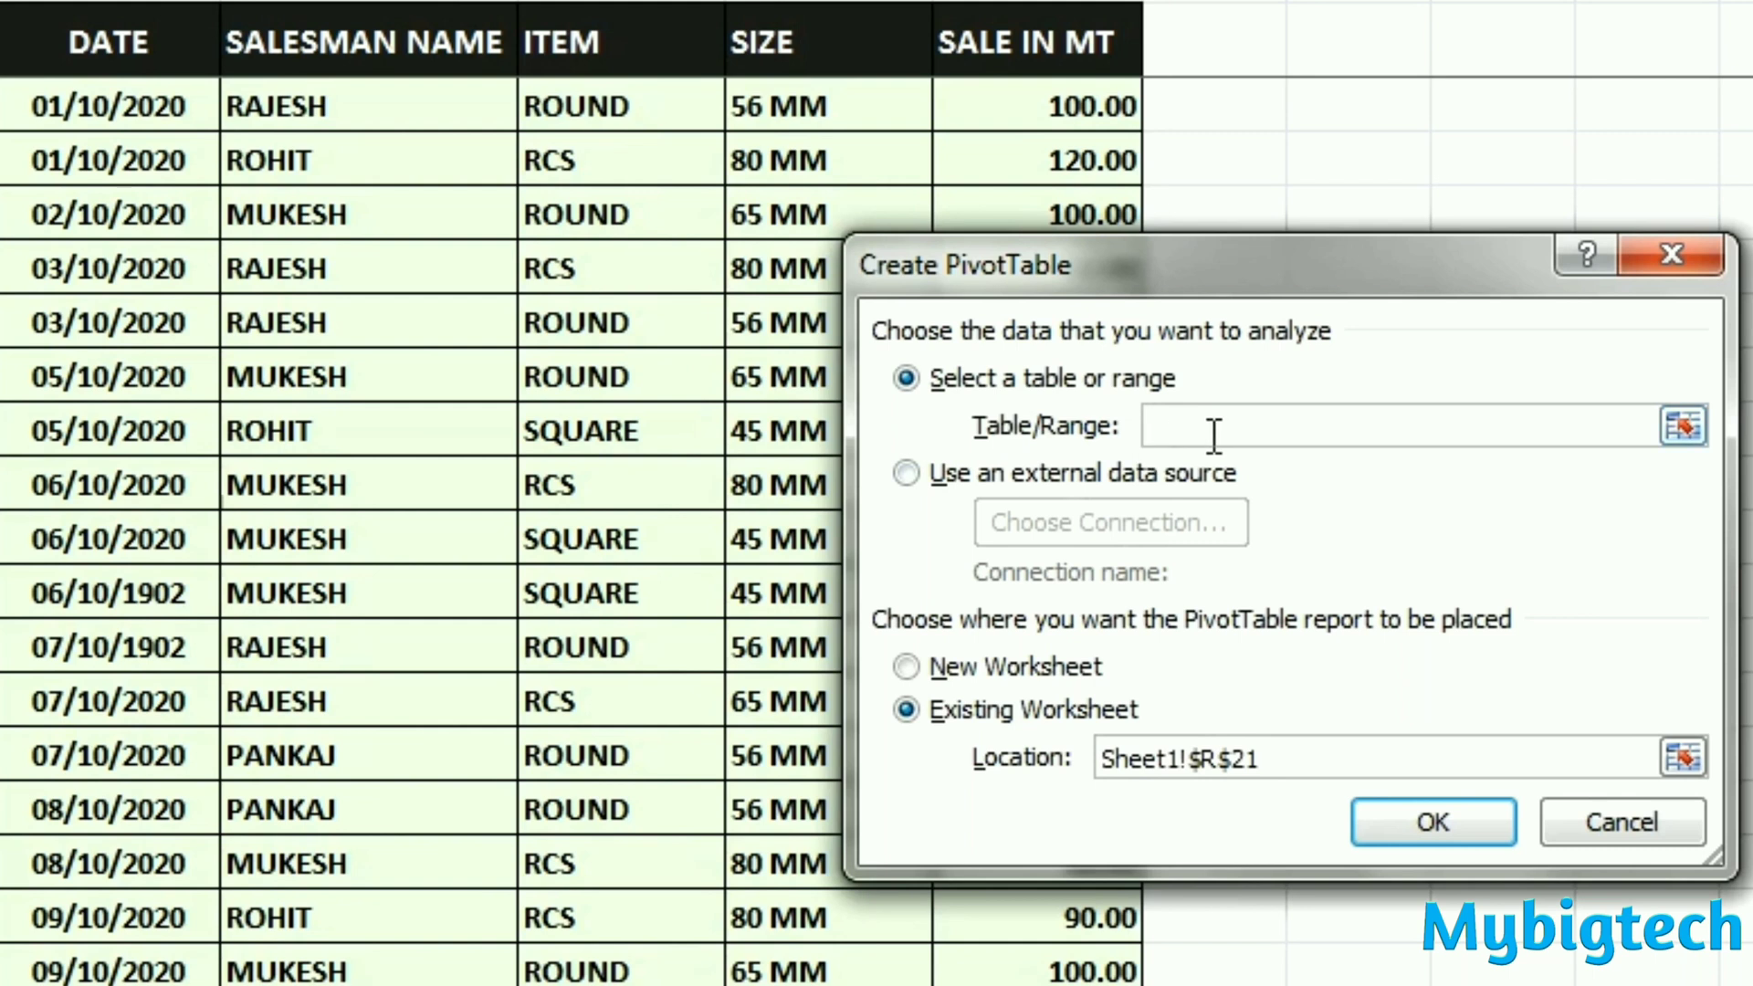
left_click(146, 113)
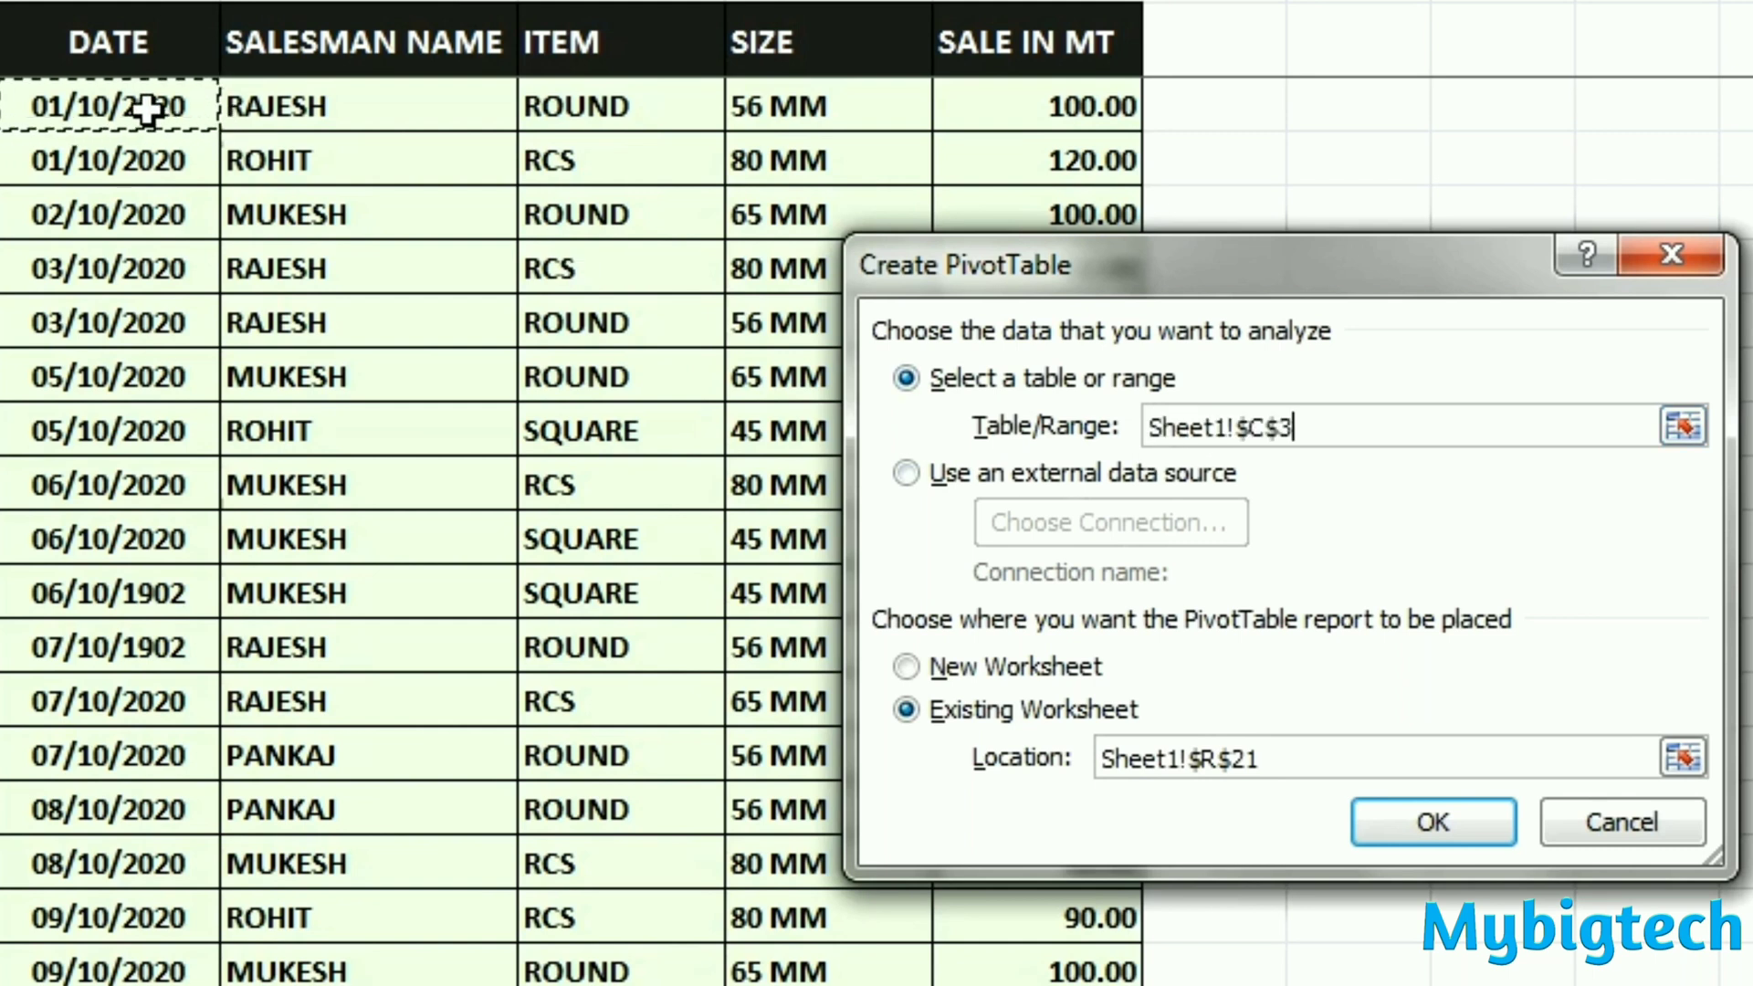
left_click(111, 56)
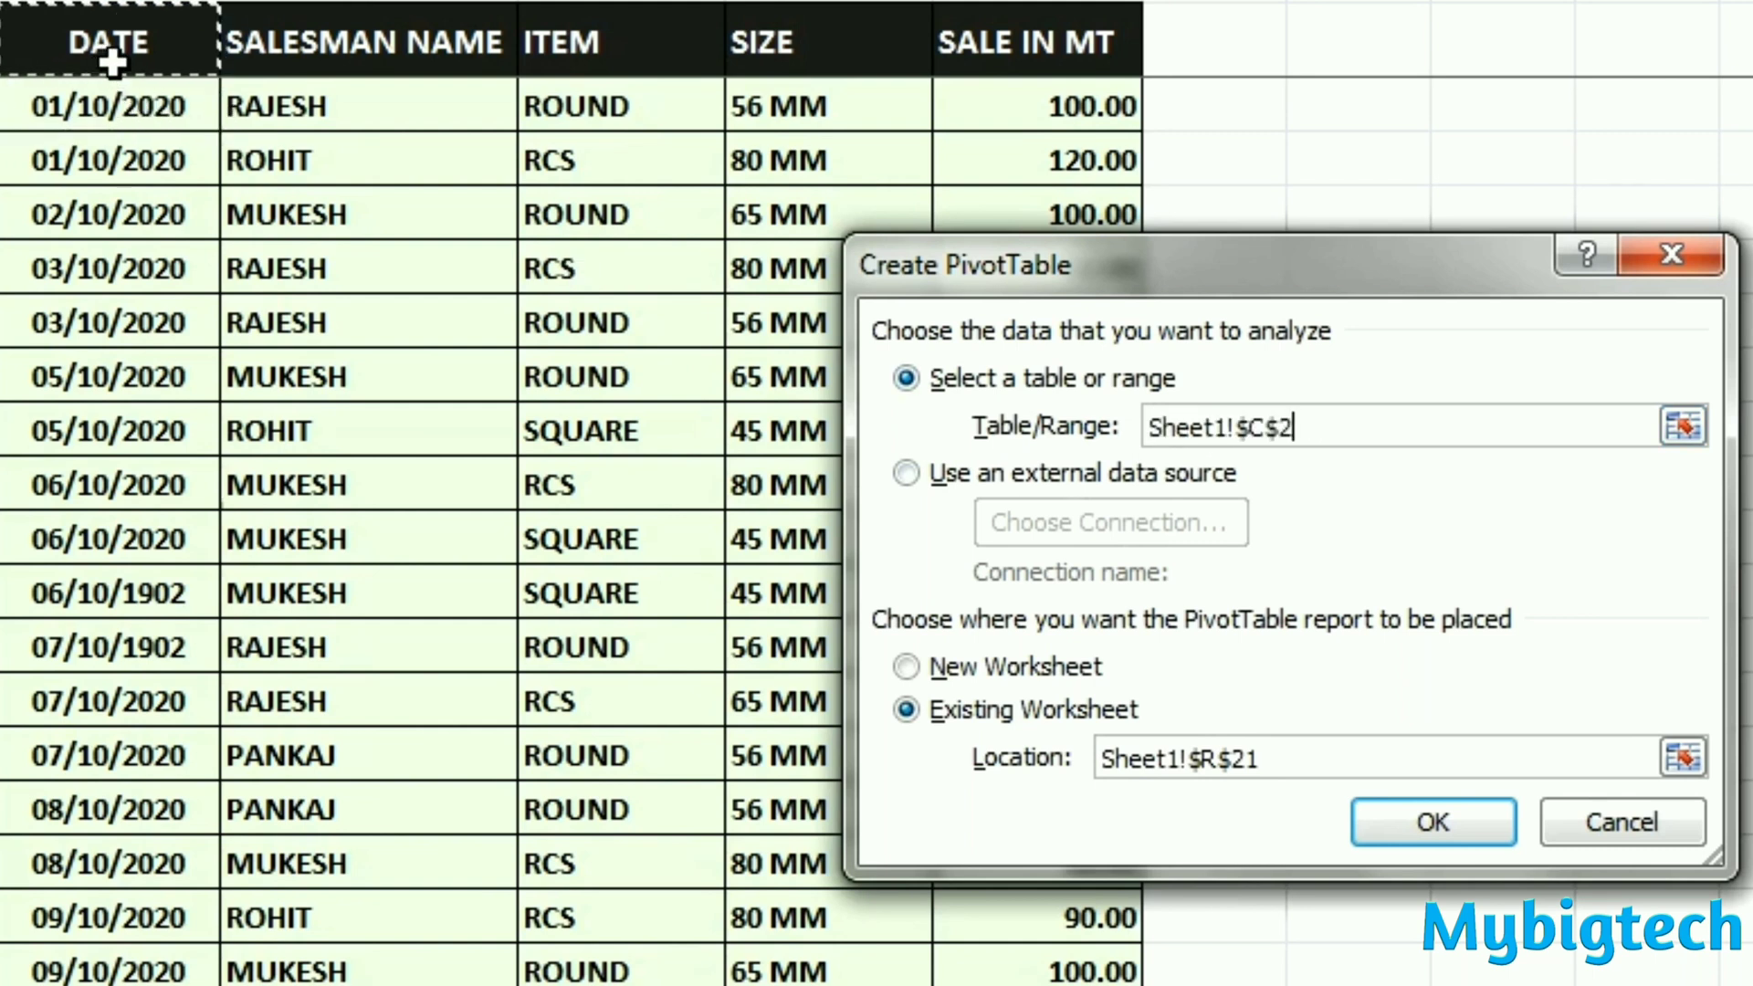
key("ctrl+a")
left_click(110, 57)
key("ctrl+shift+Right")
key("ctrl+shift+Down")
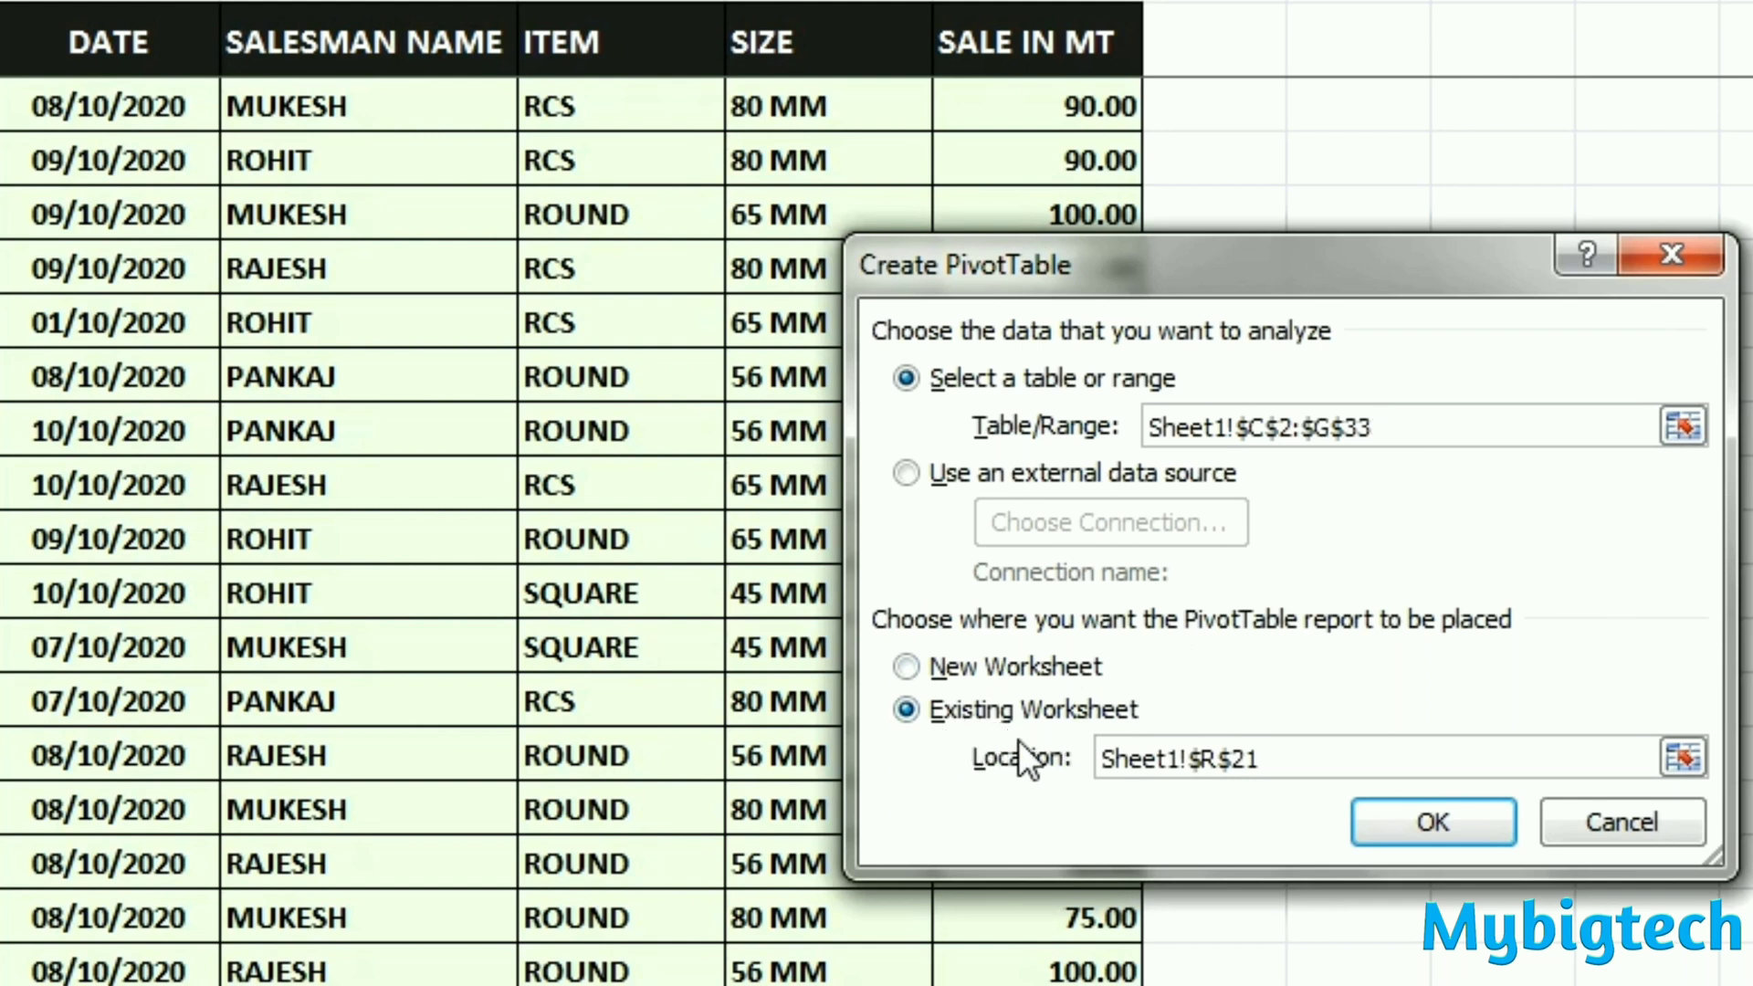
left_click(909, 669)
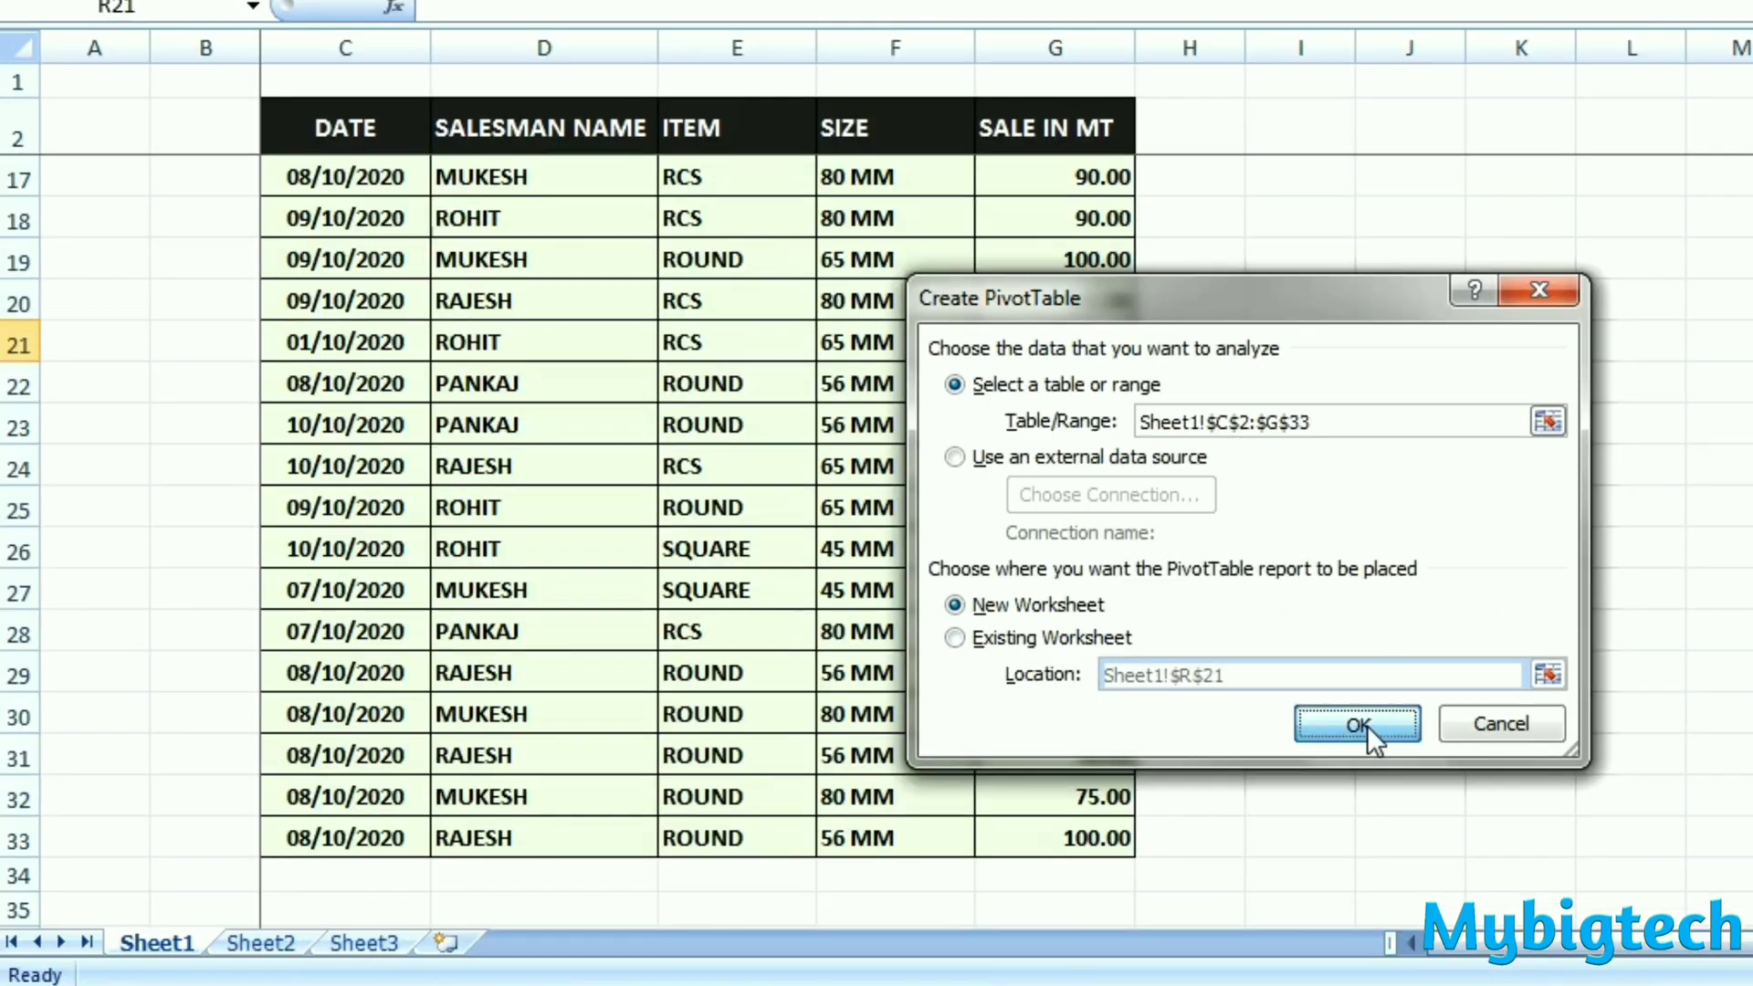
left_click(1459, 823)
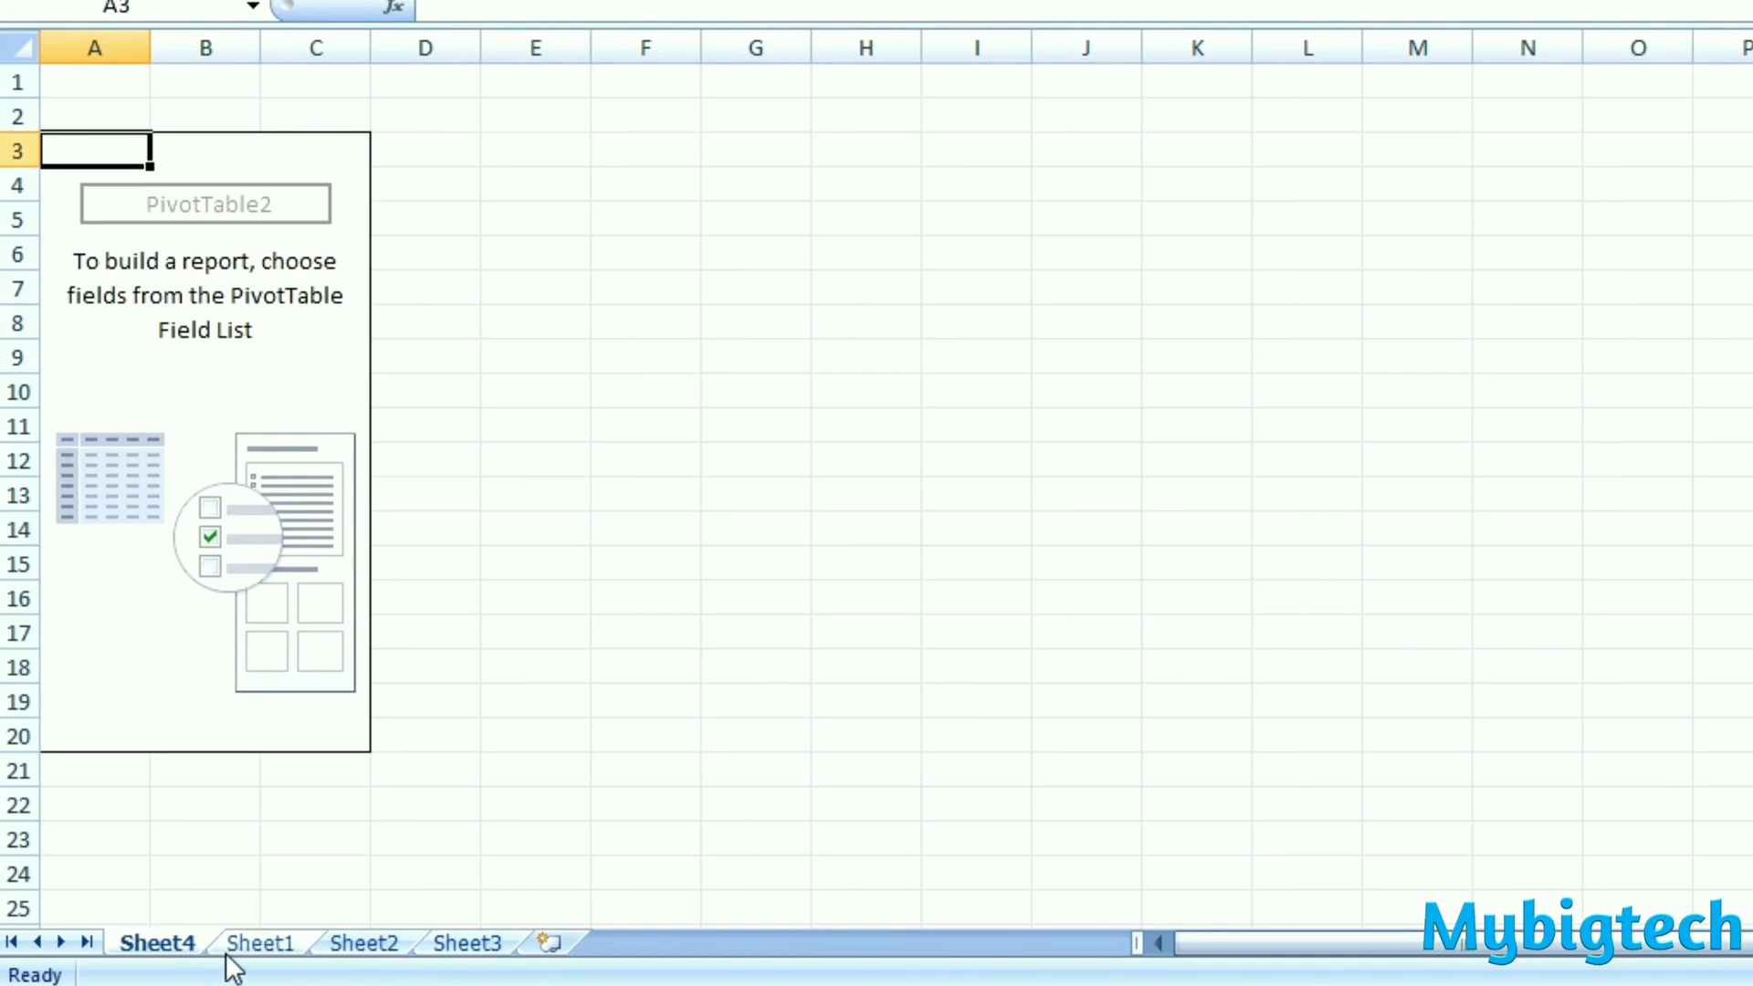
- Review the source sales data on Sheet1 and the empty PivotTable report area with its available fields on Sheet4
left_click(257, 950)
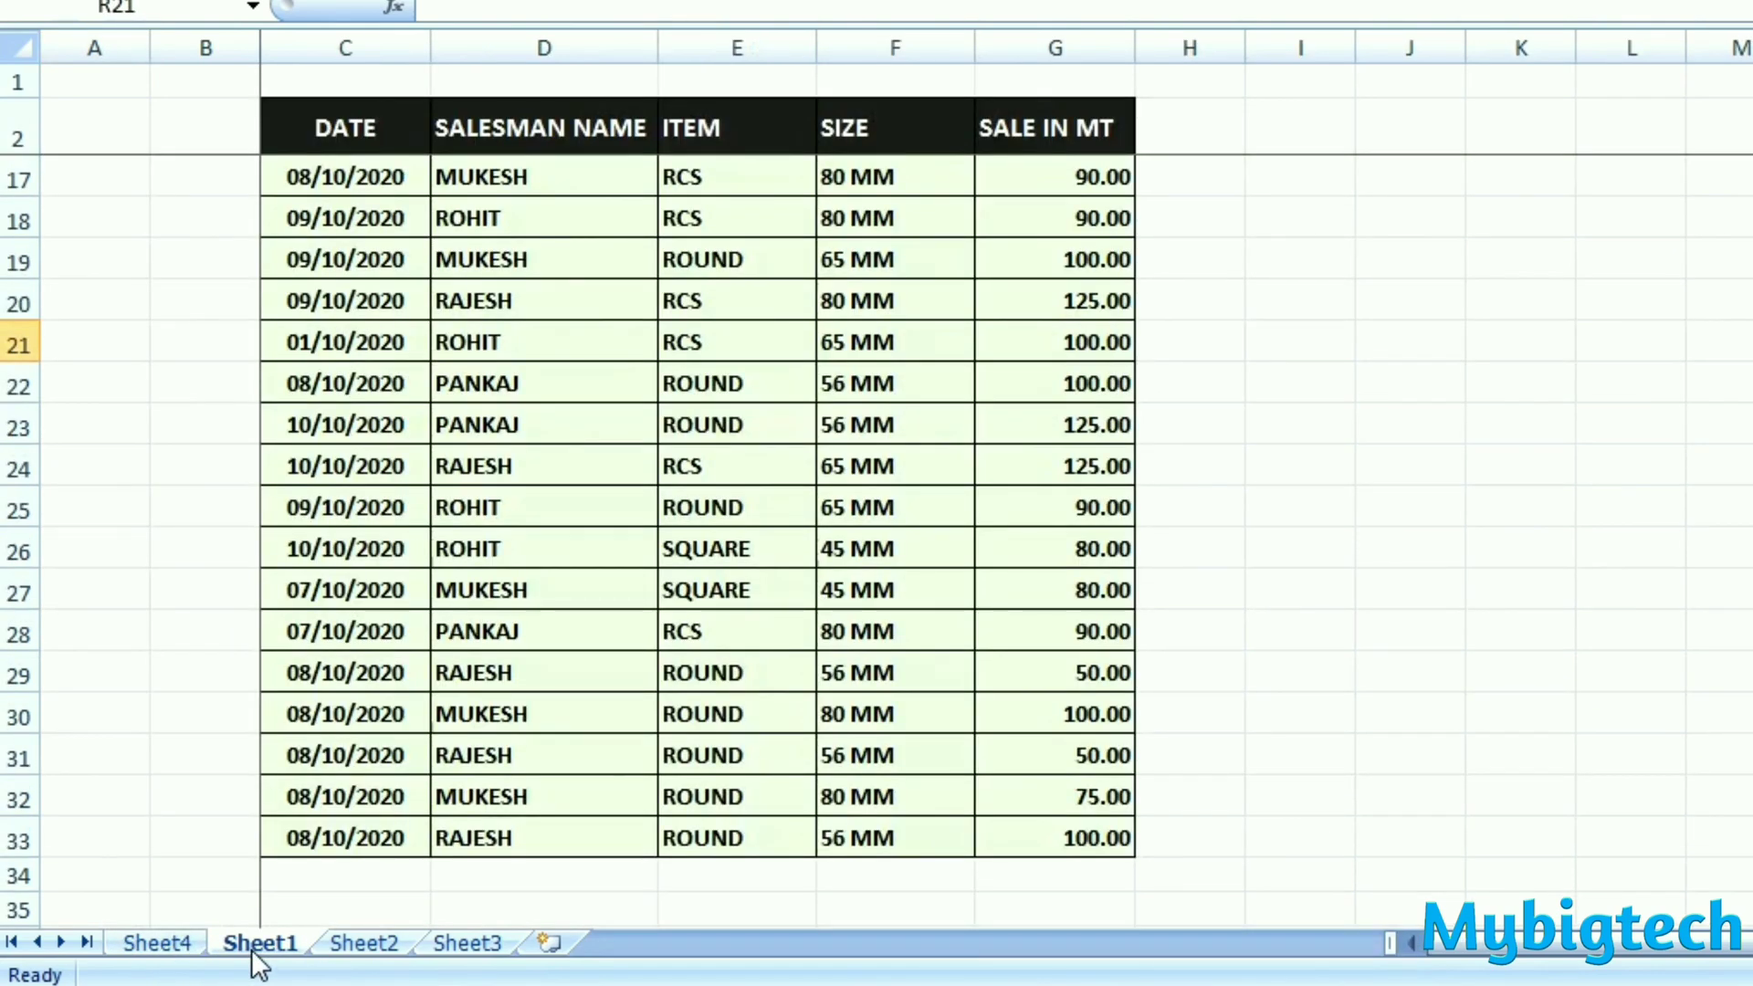
left_click(158, 943)
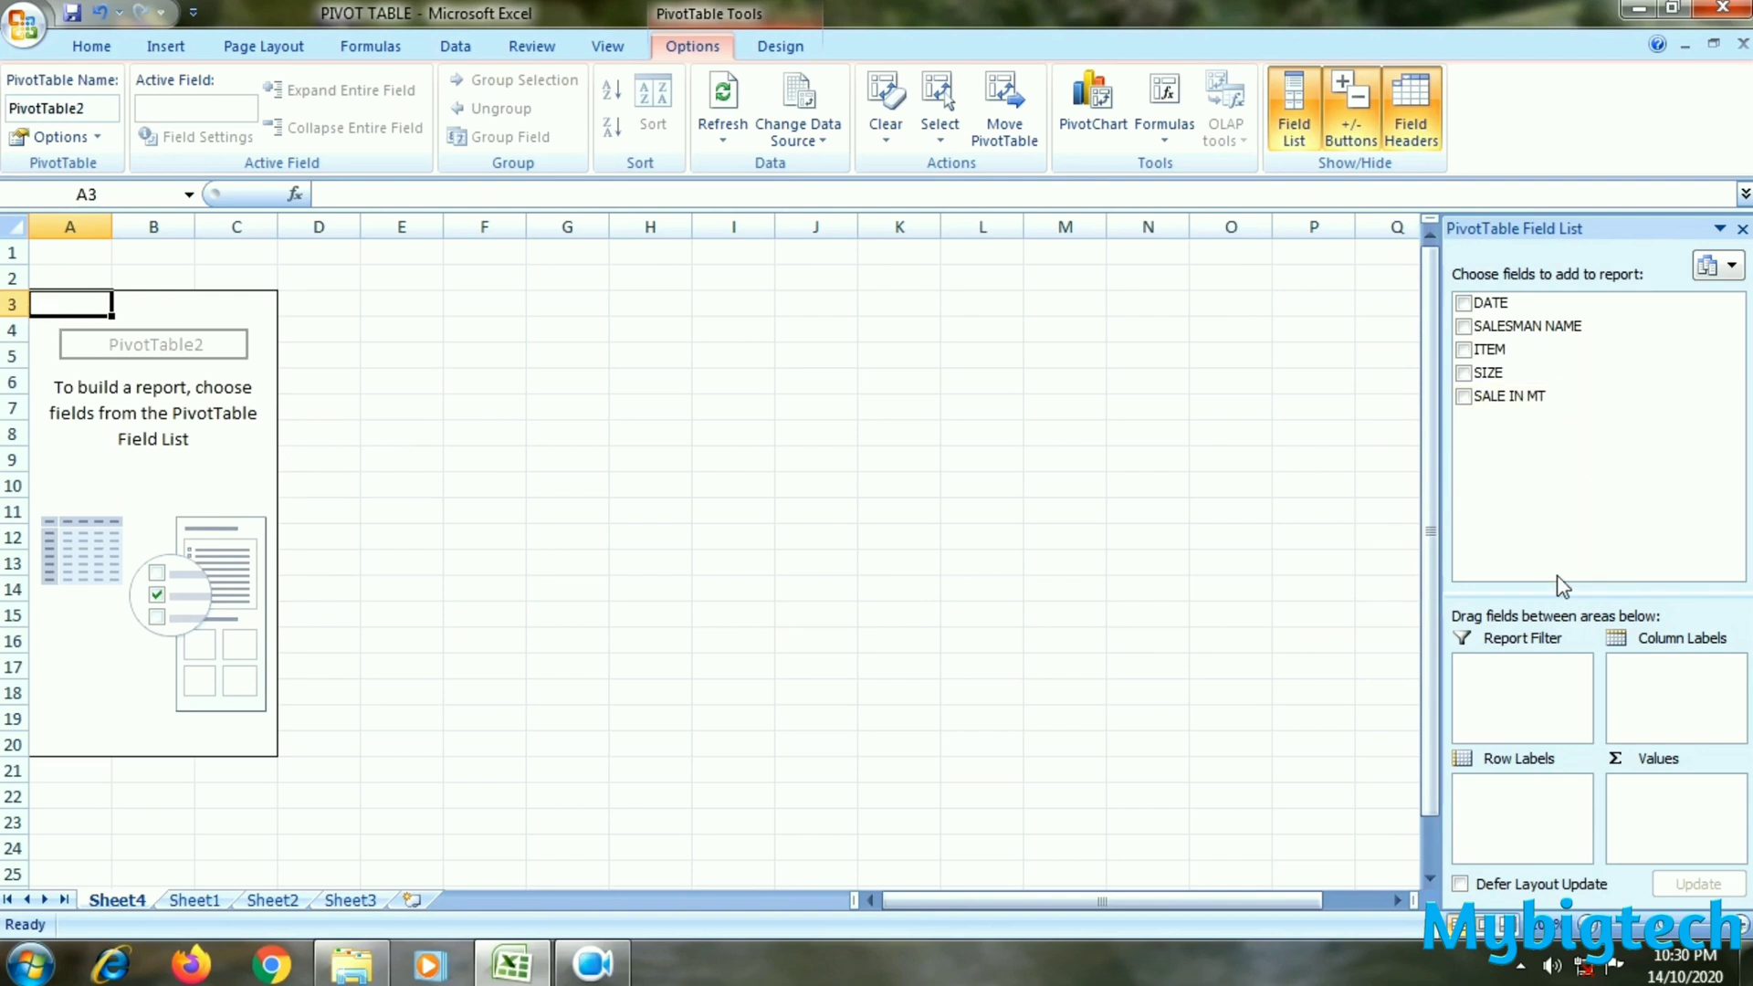
left_click(391, 382)
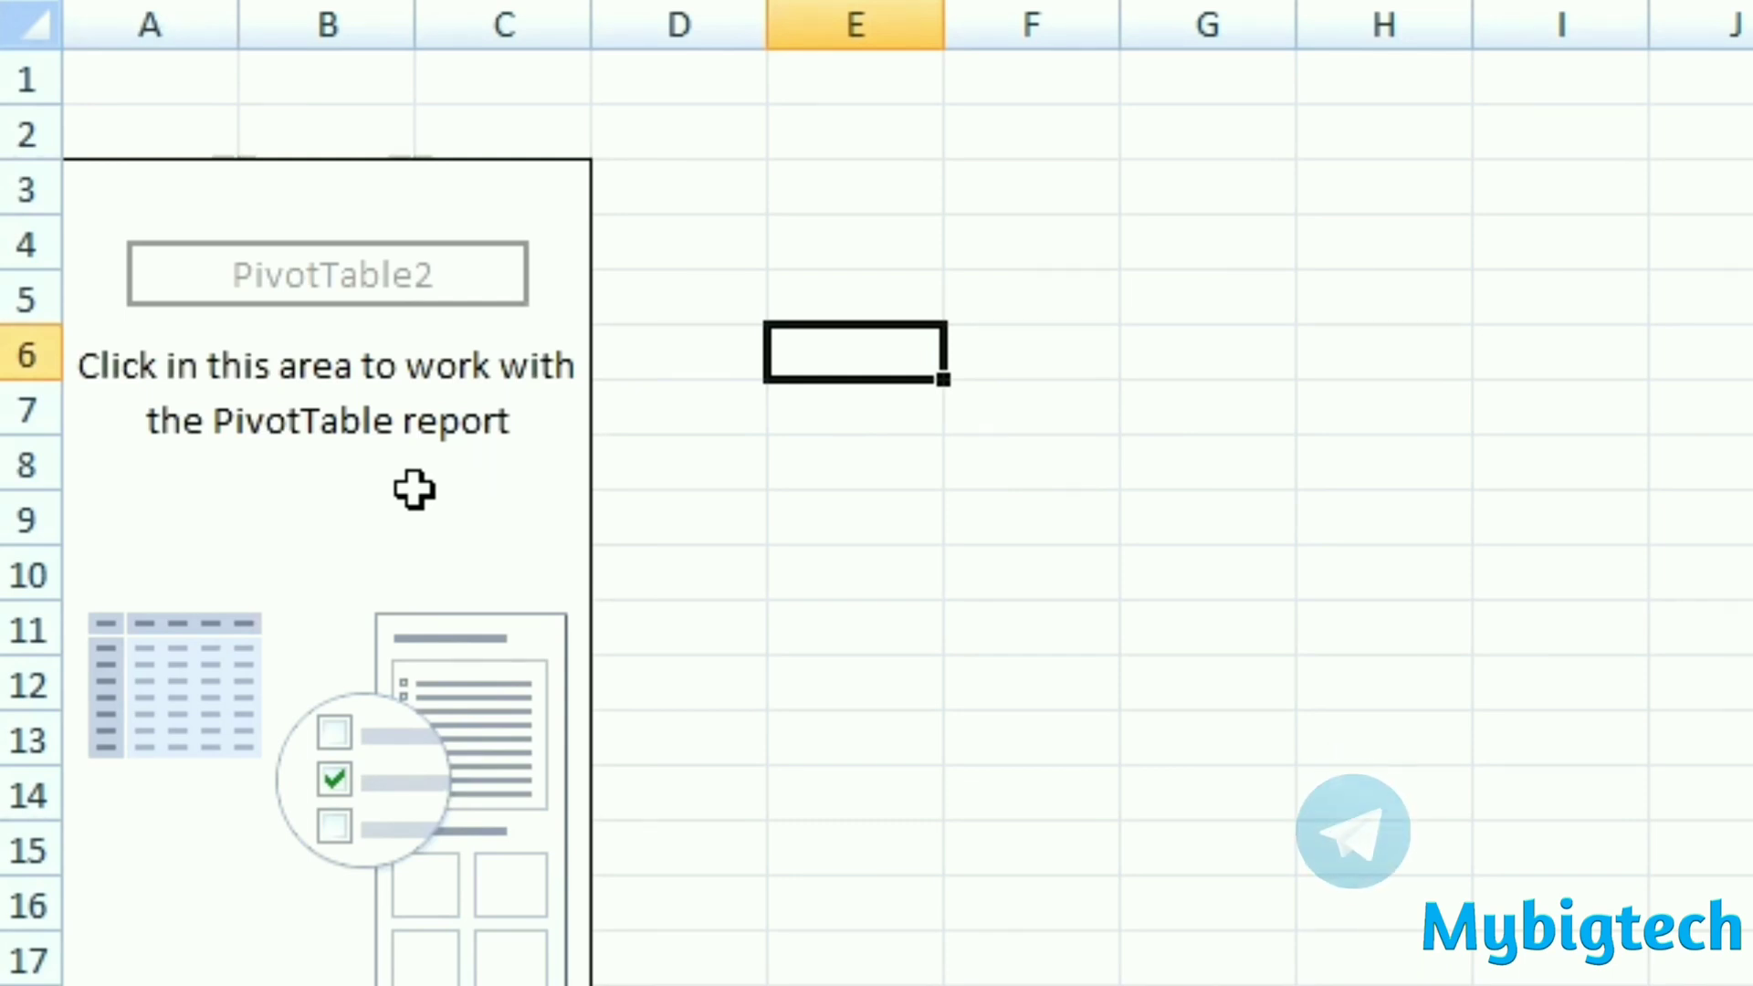
left_click(317, 493)
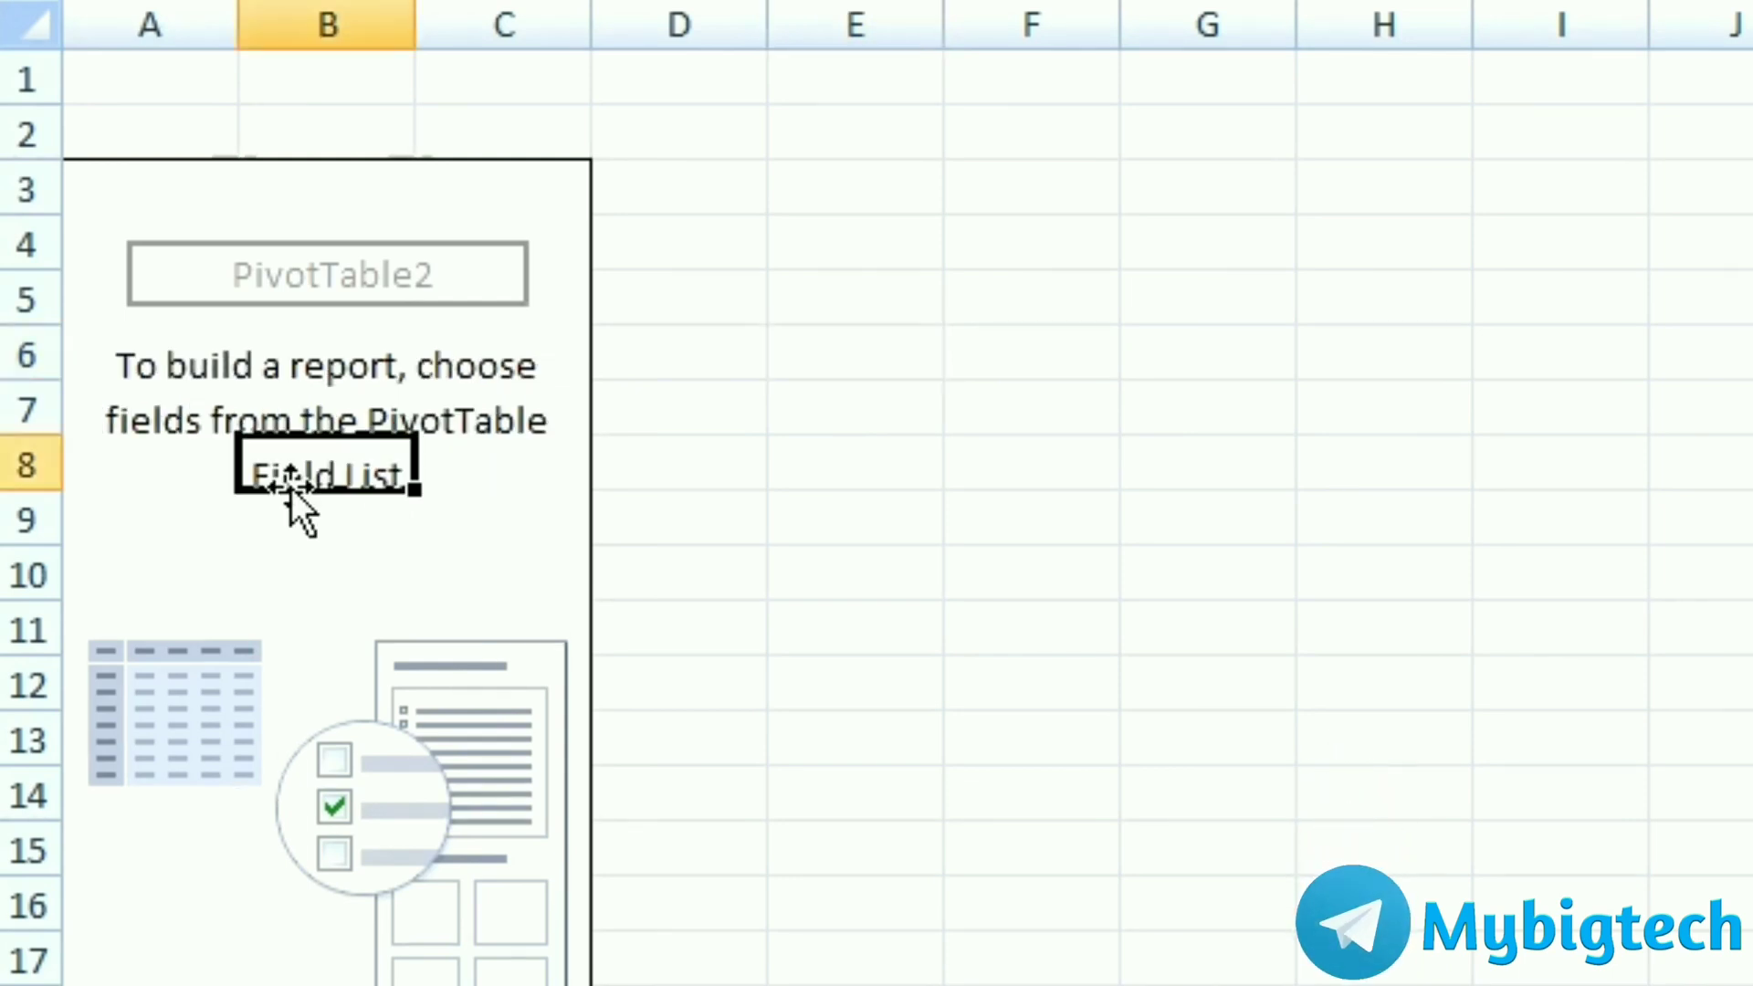
left_click(109, 201)
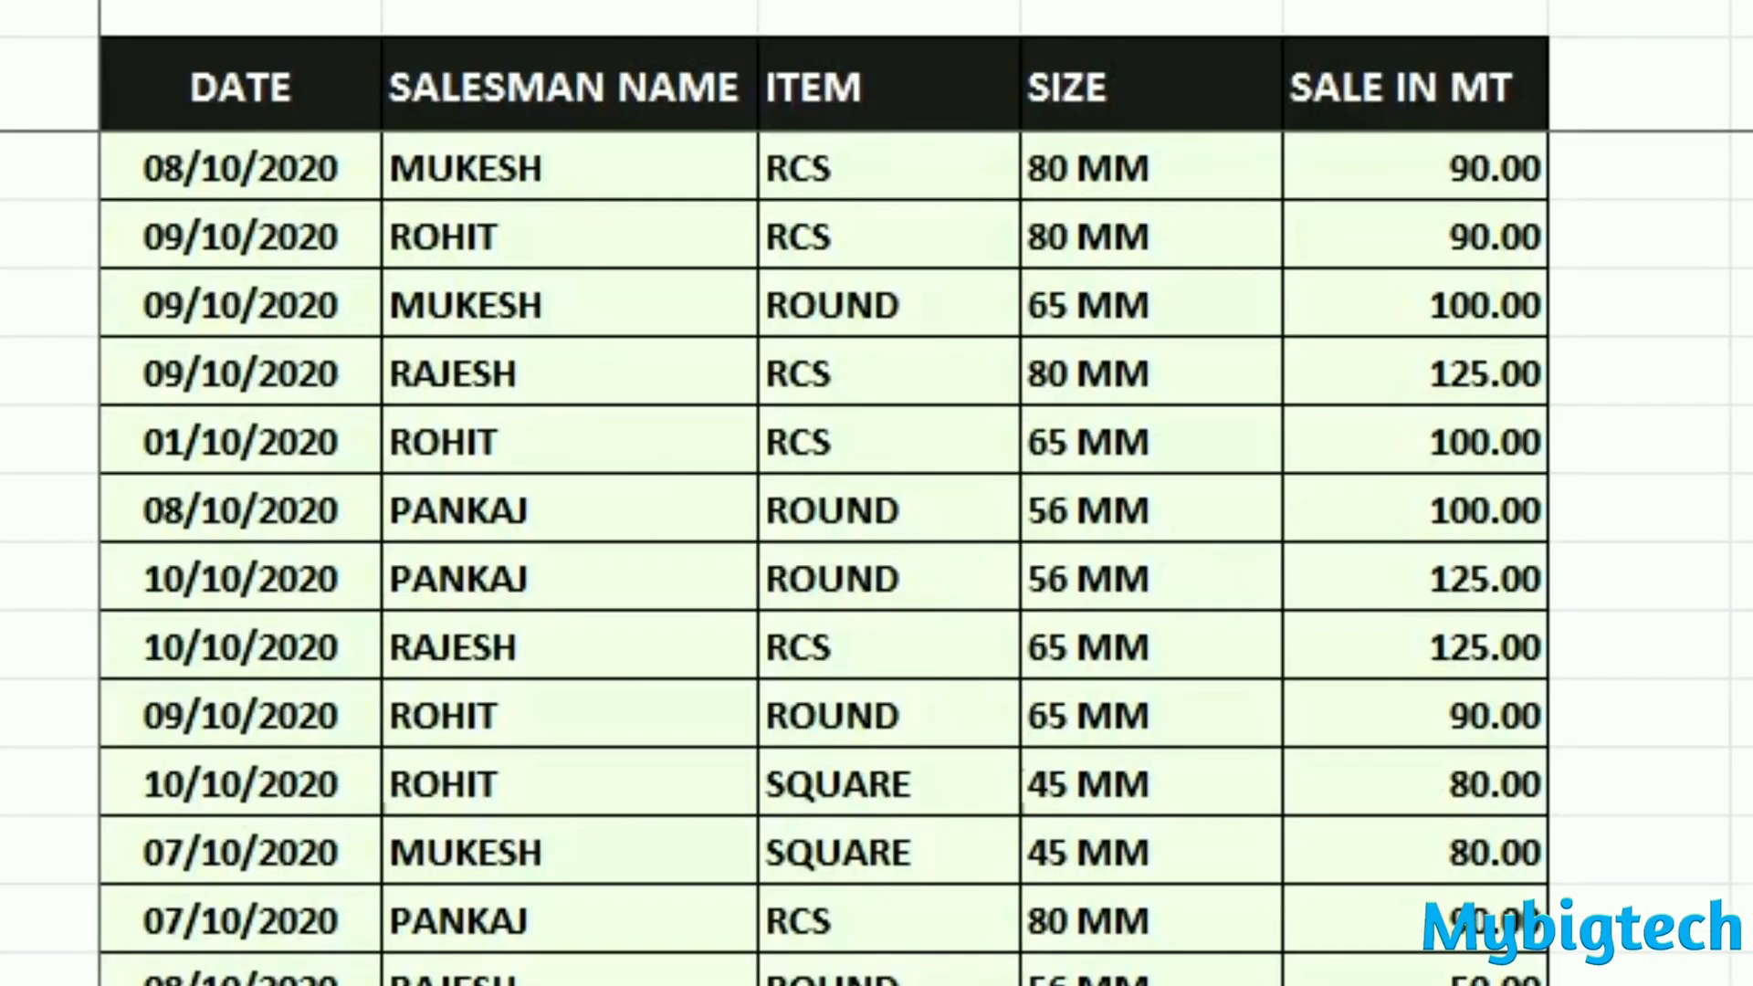
scroll(724, 489, "up", 5)
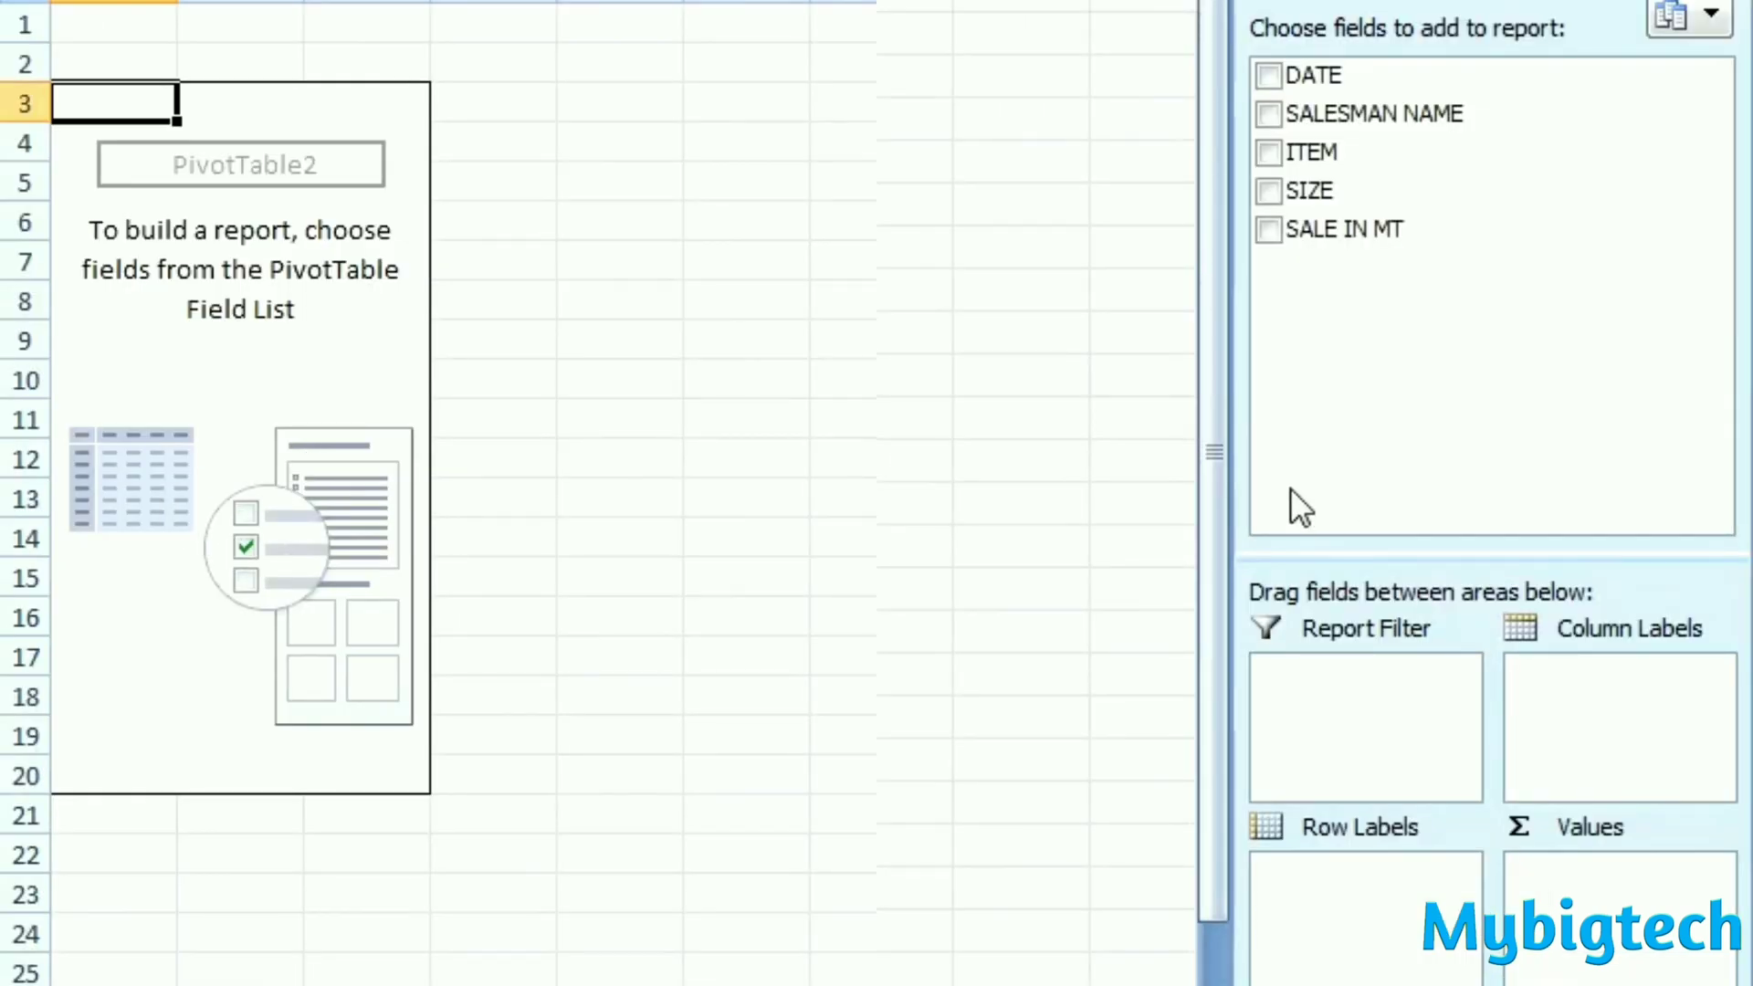
- Build an item-wise sales summary with ITEM as row labels and the sum of SALE IN MT as values
left_click(1269, 151)
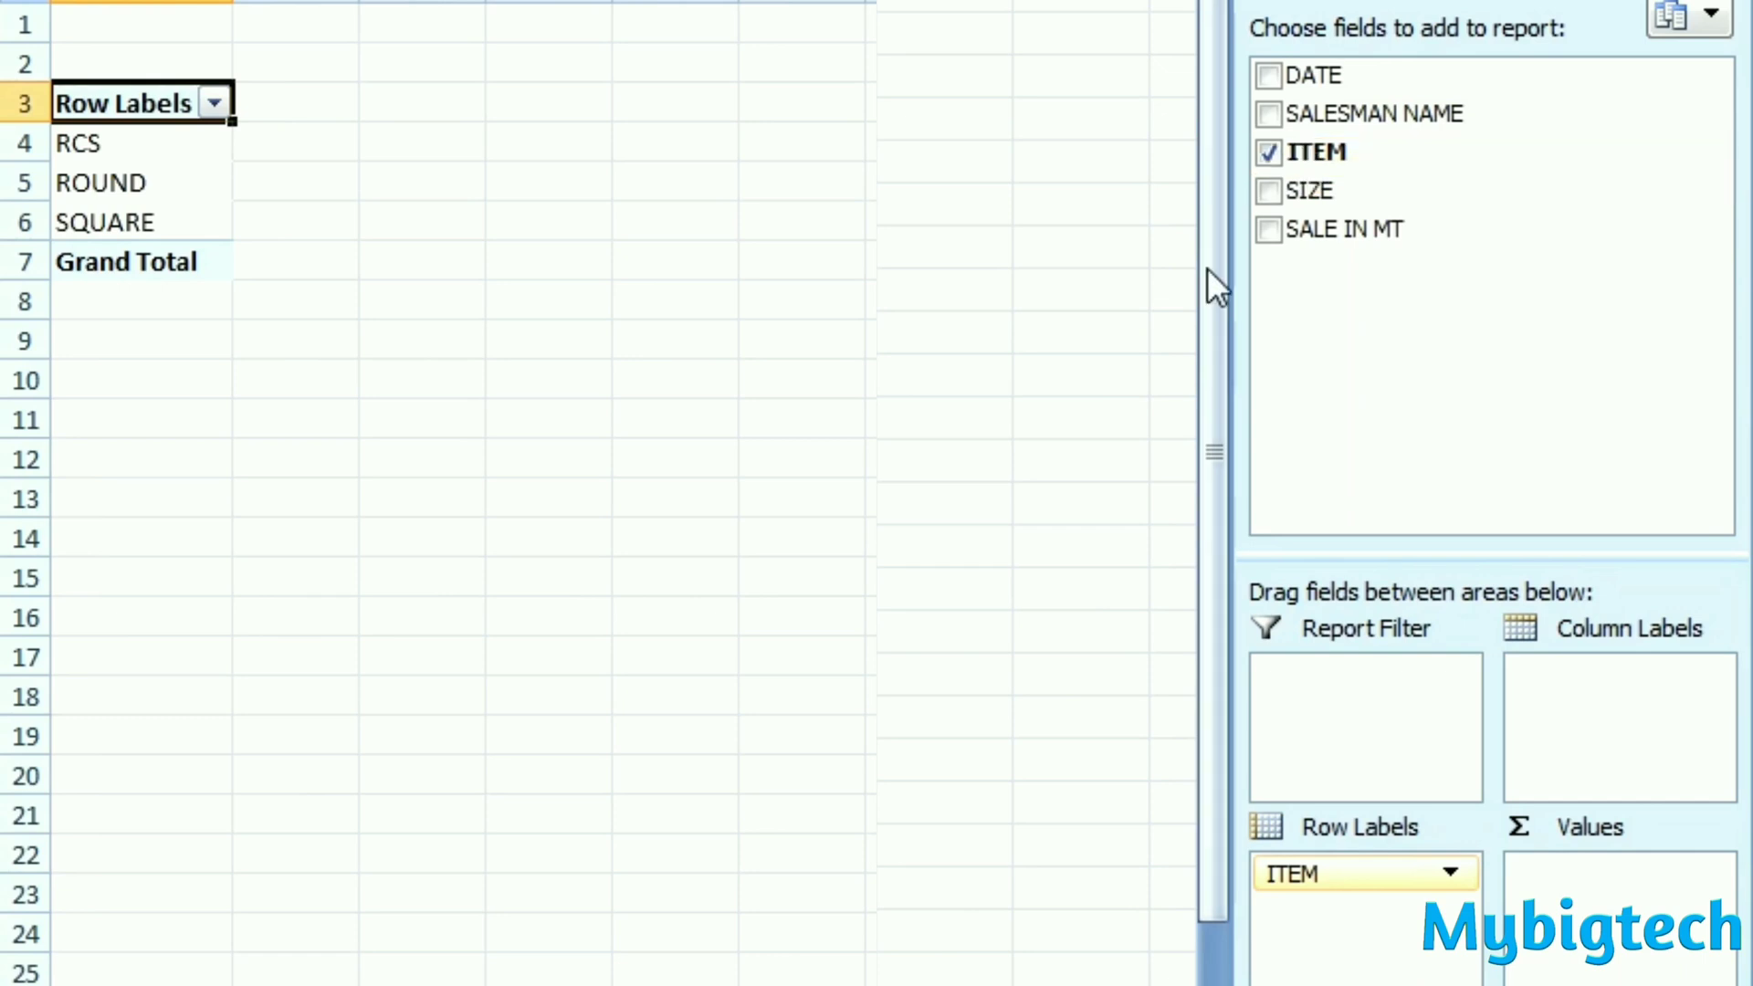
left_click(1269, 228)
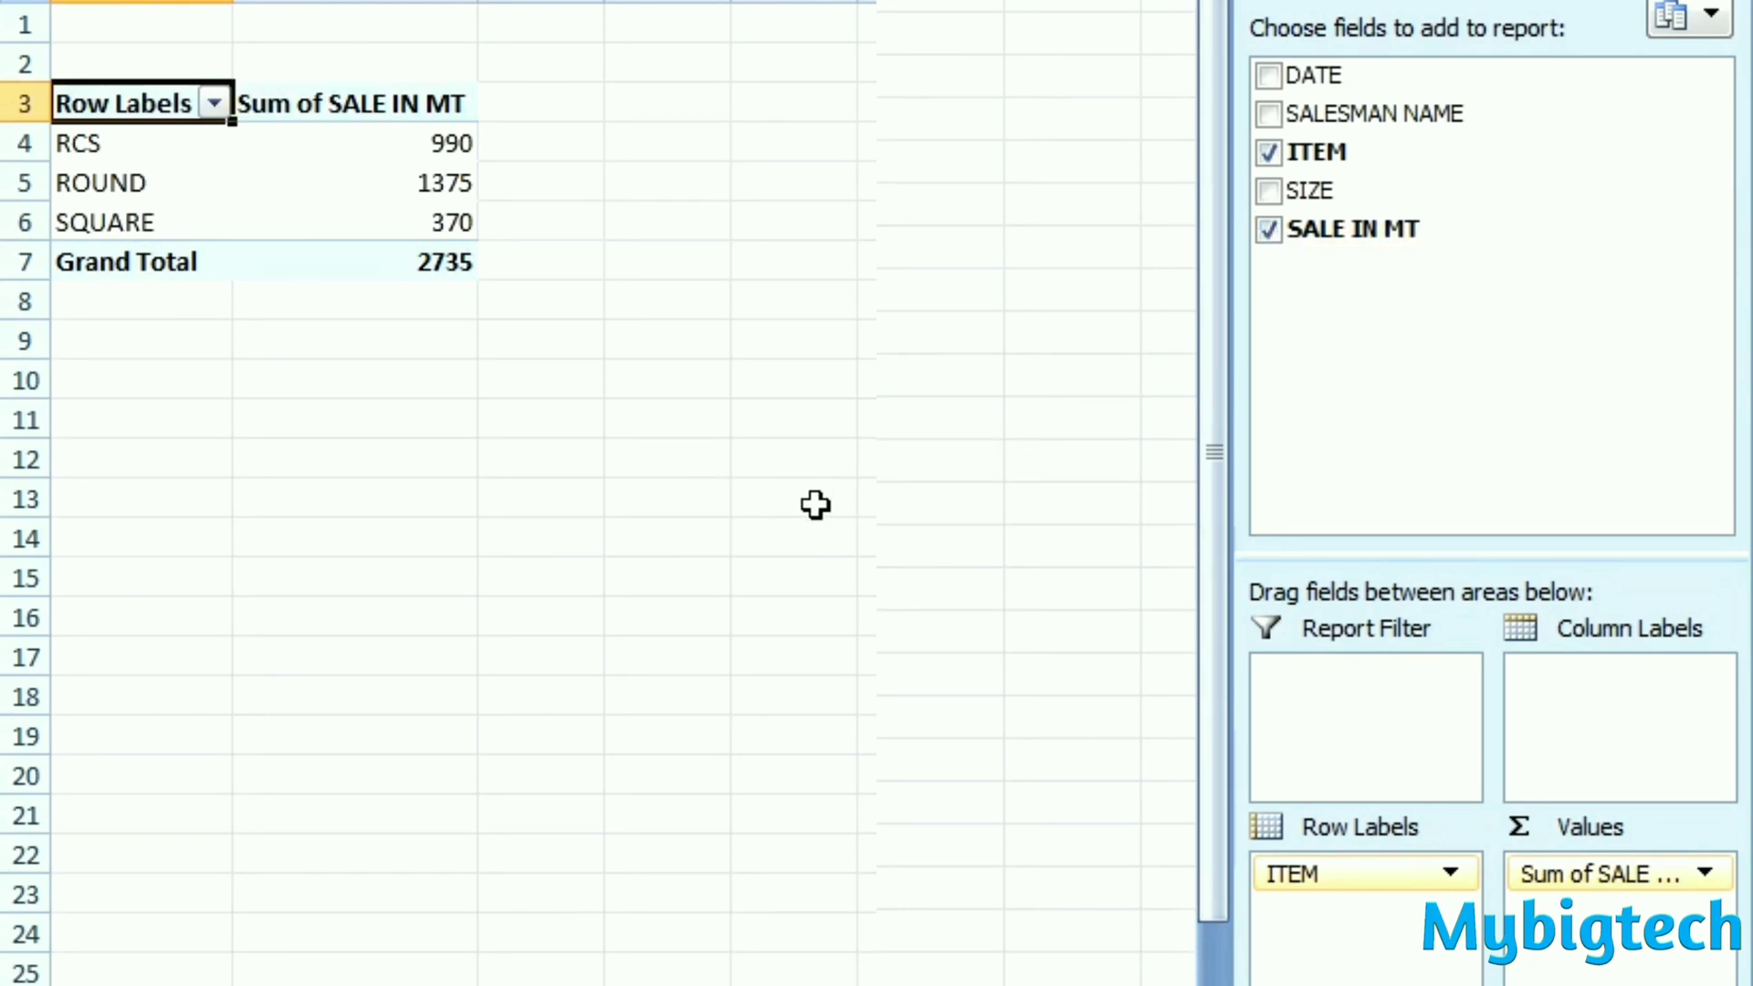
left_click(402, 442)
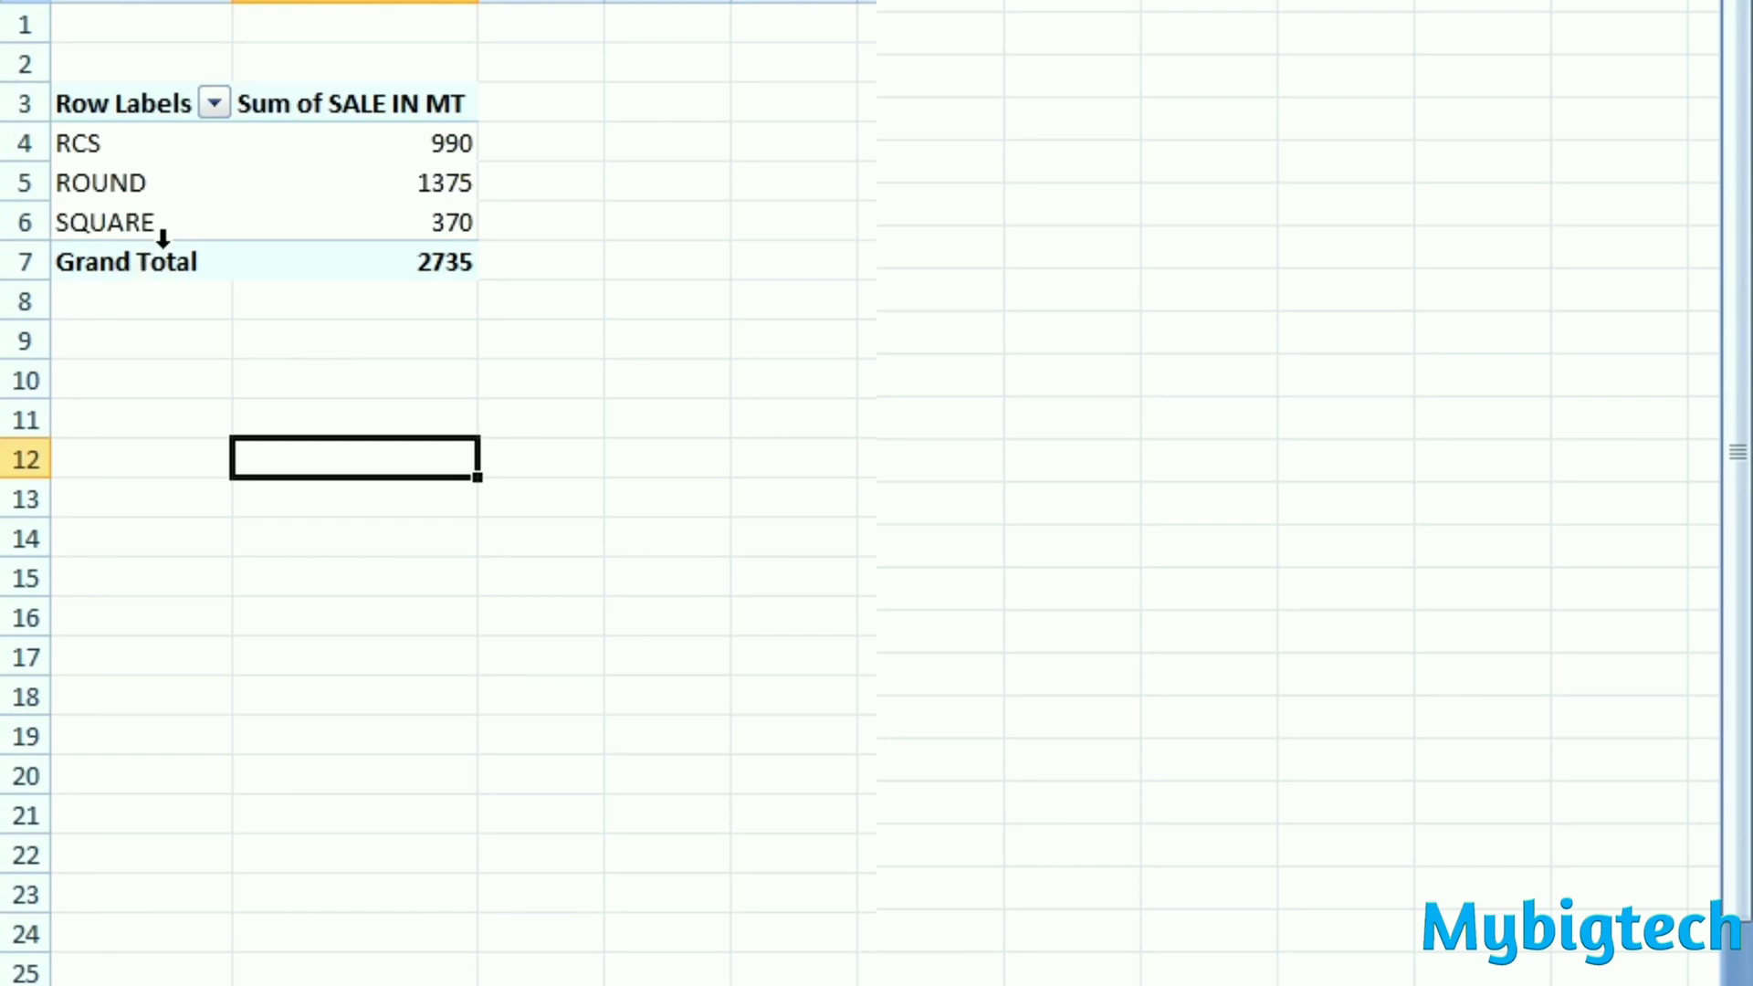
left_click(32, 146)
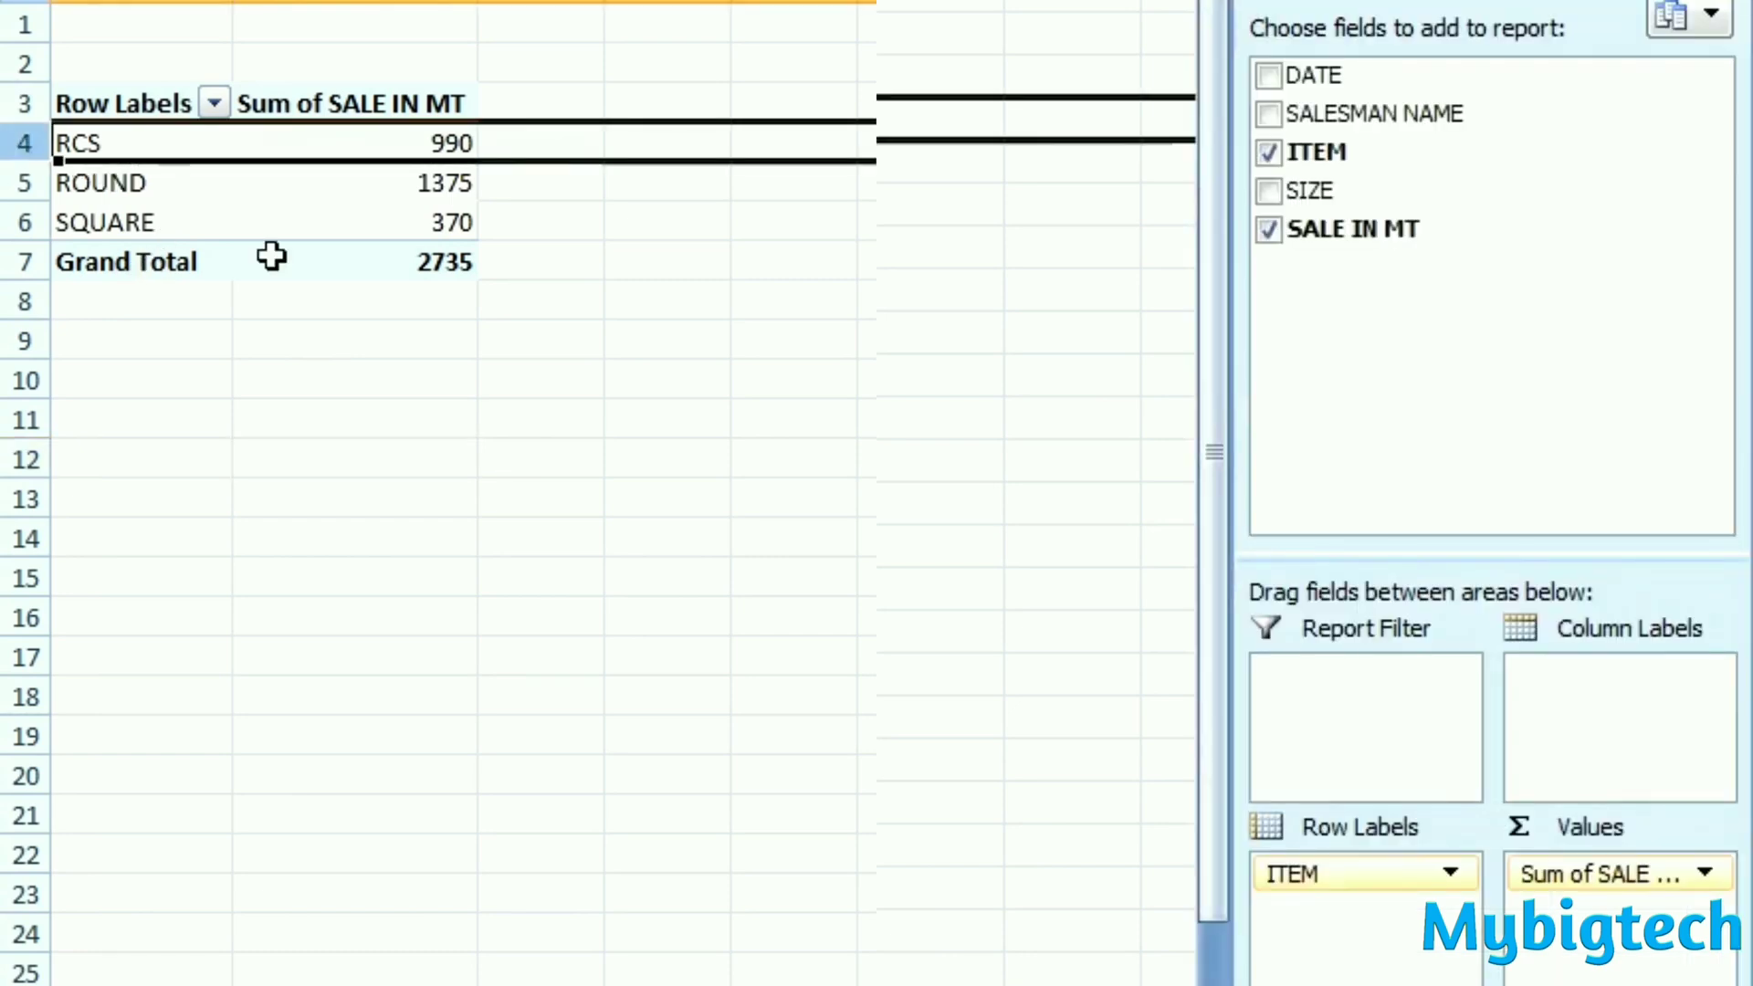
left_click(526, 365)
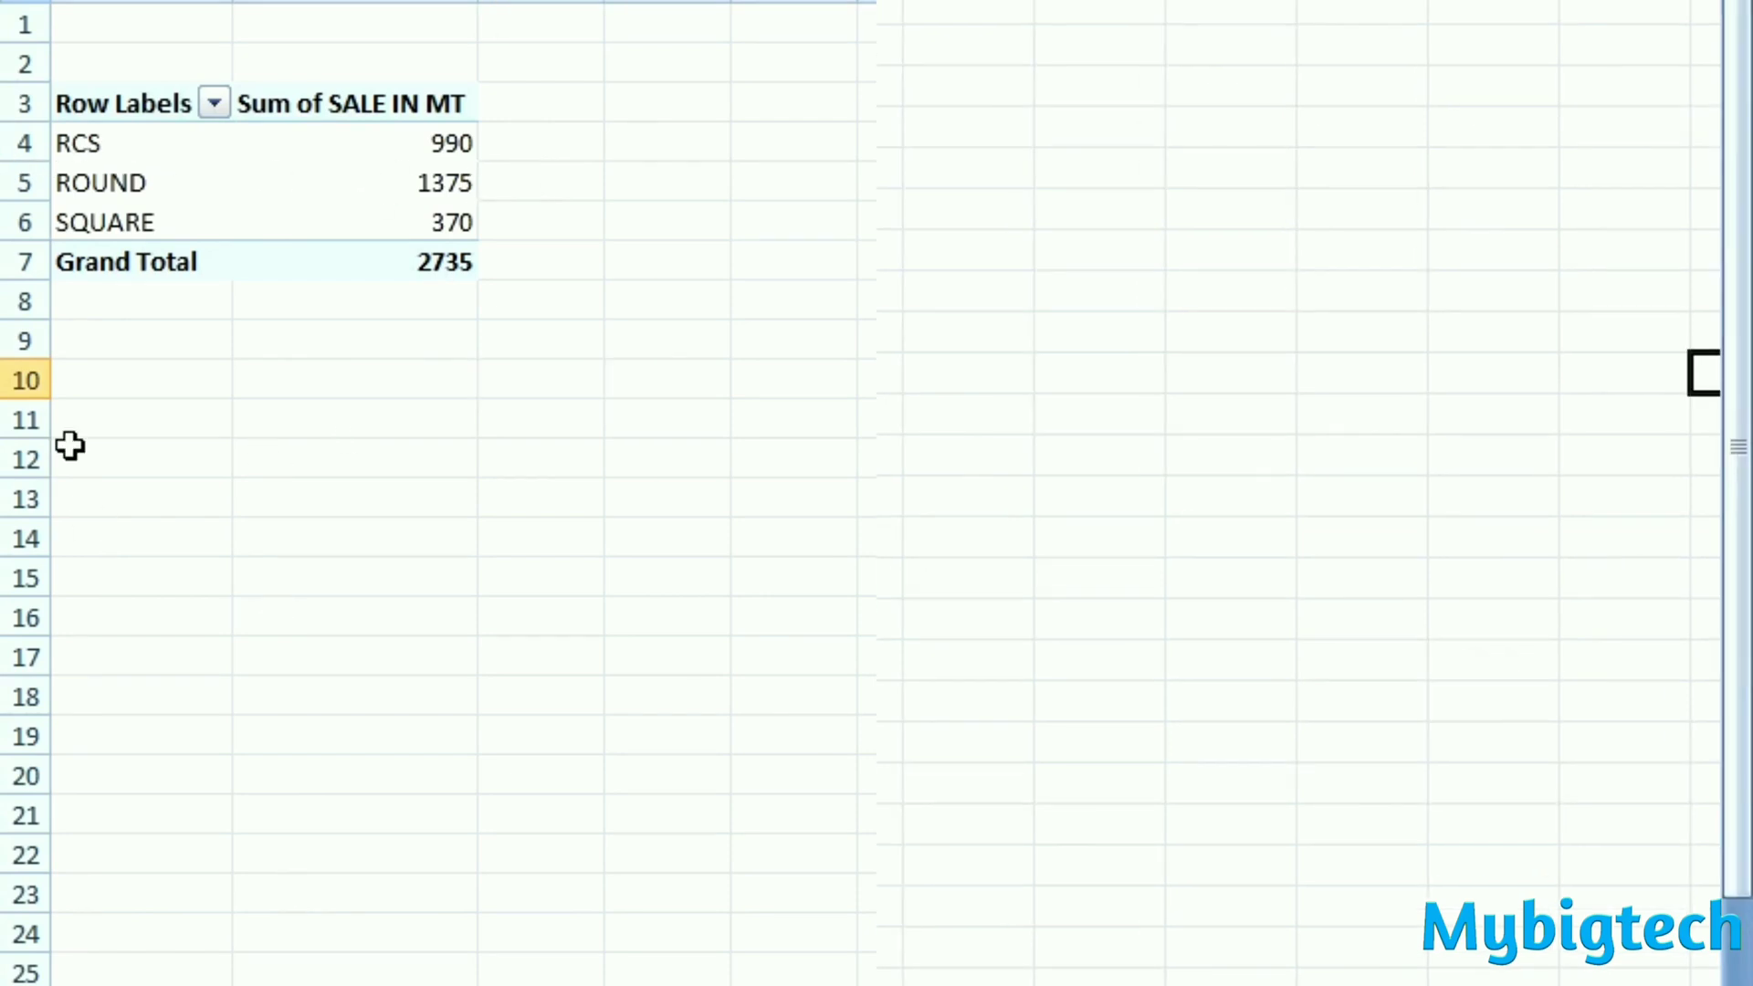
left_click(203, 160)
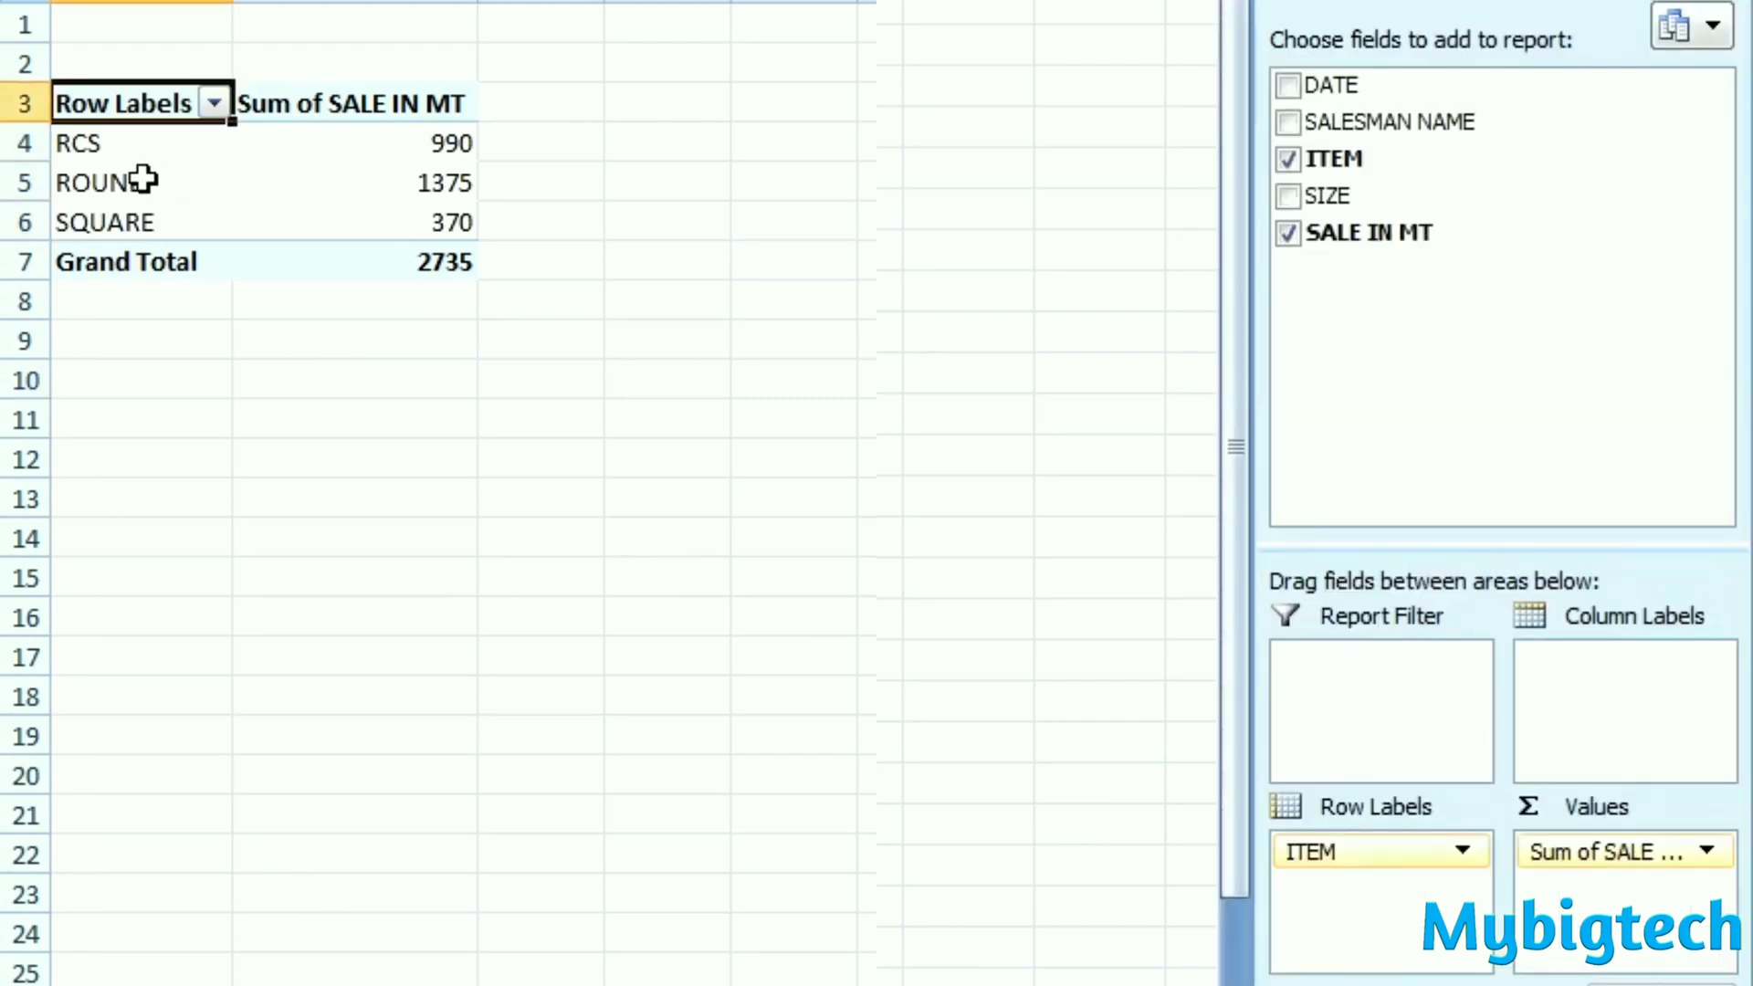
left_click(146, 179)
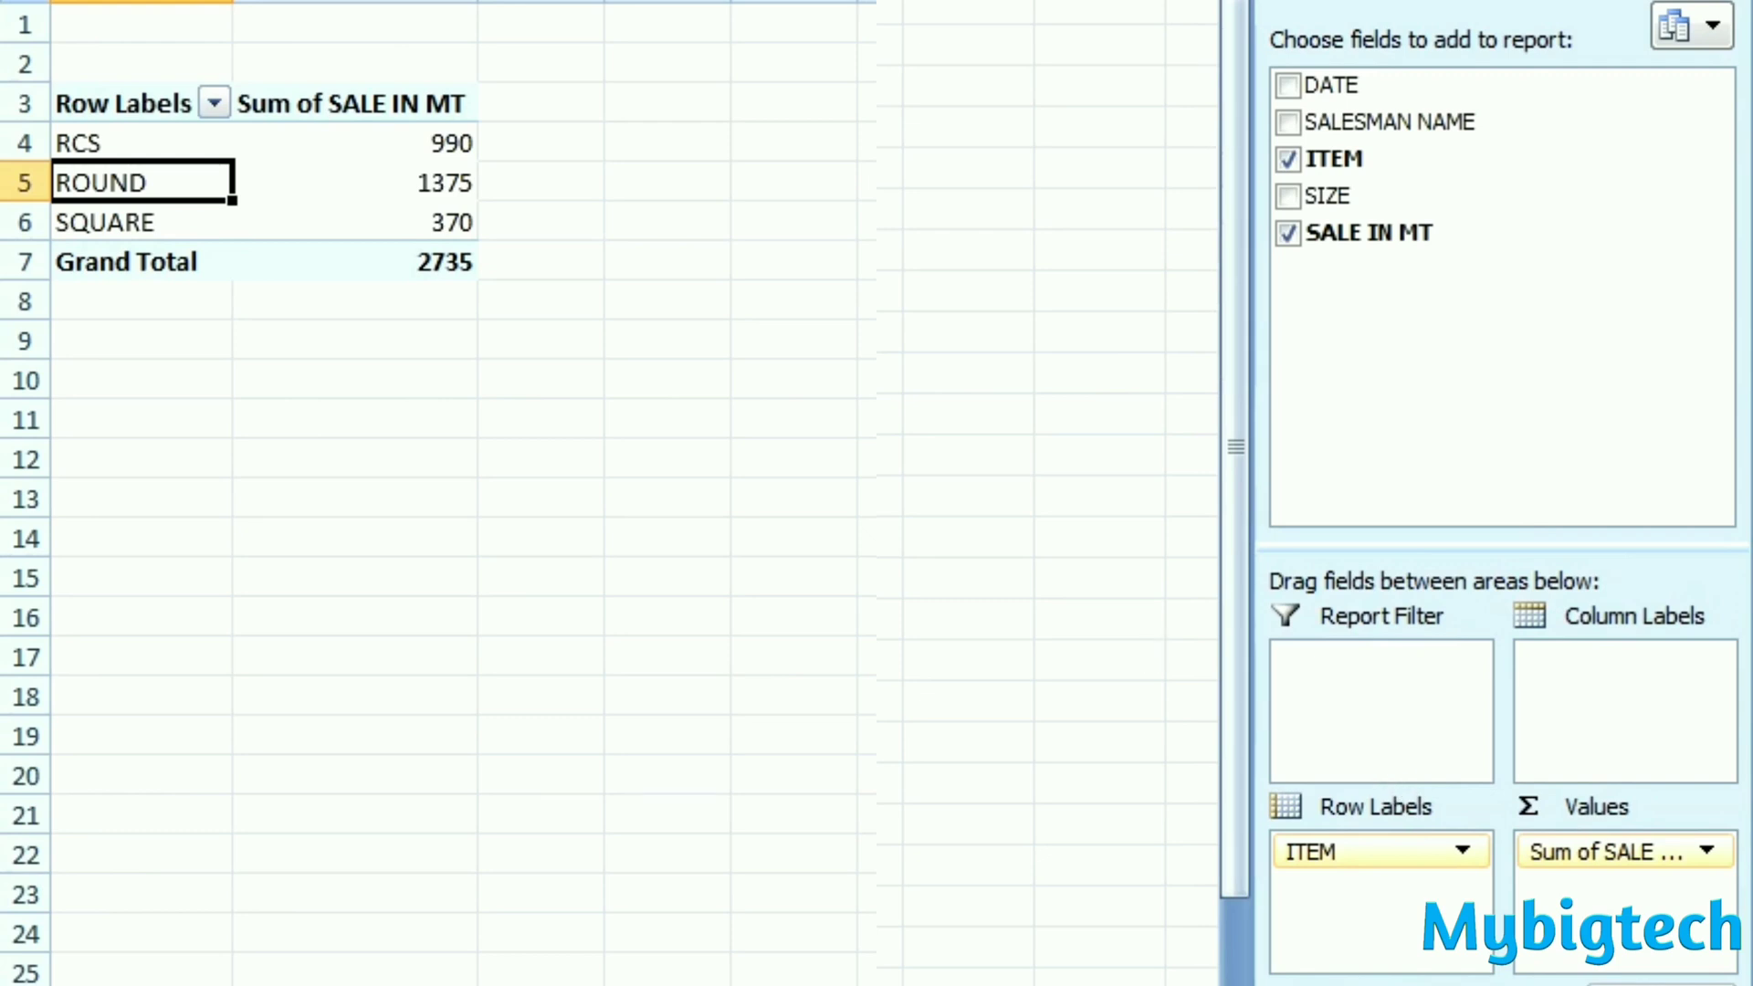
- Clear the item-wise summary and rebuild it with ITEM and SIZE as row labels and the sum of SALE IN MT as values
left_click(1287, 233)
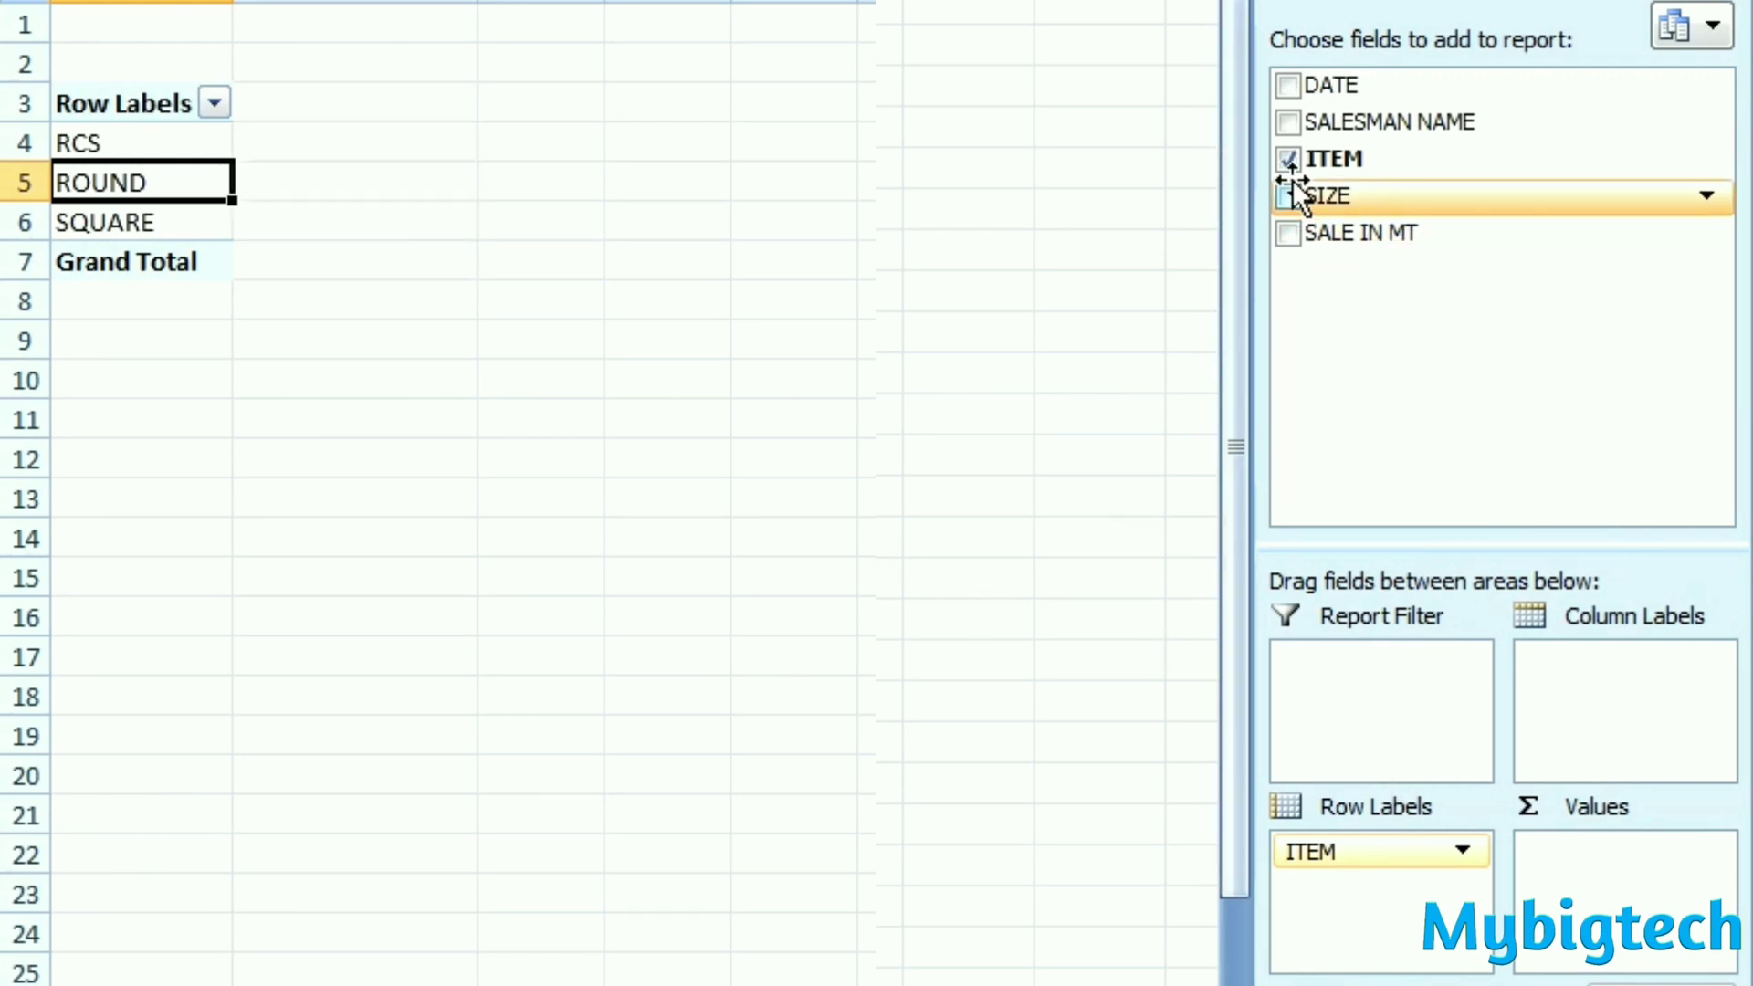
left_click(1287, 161)
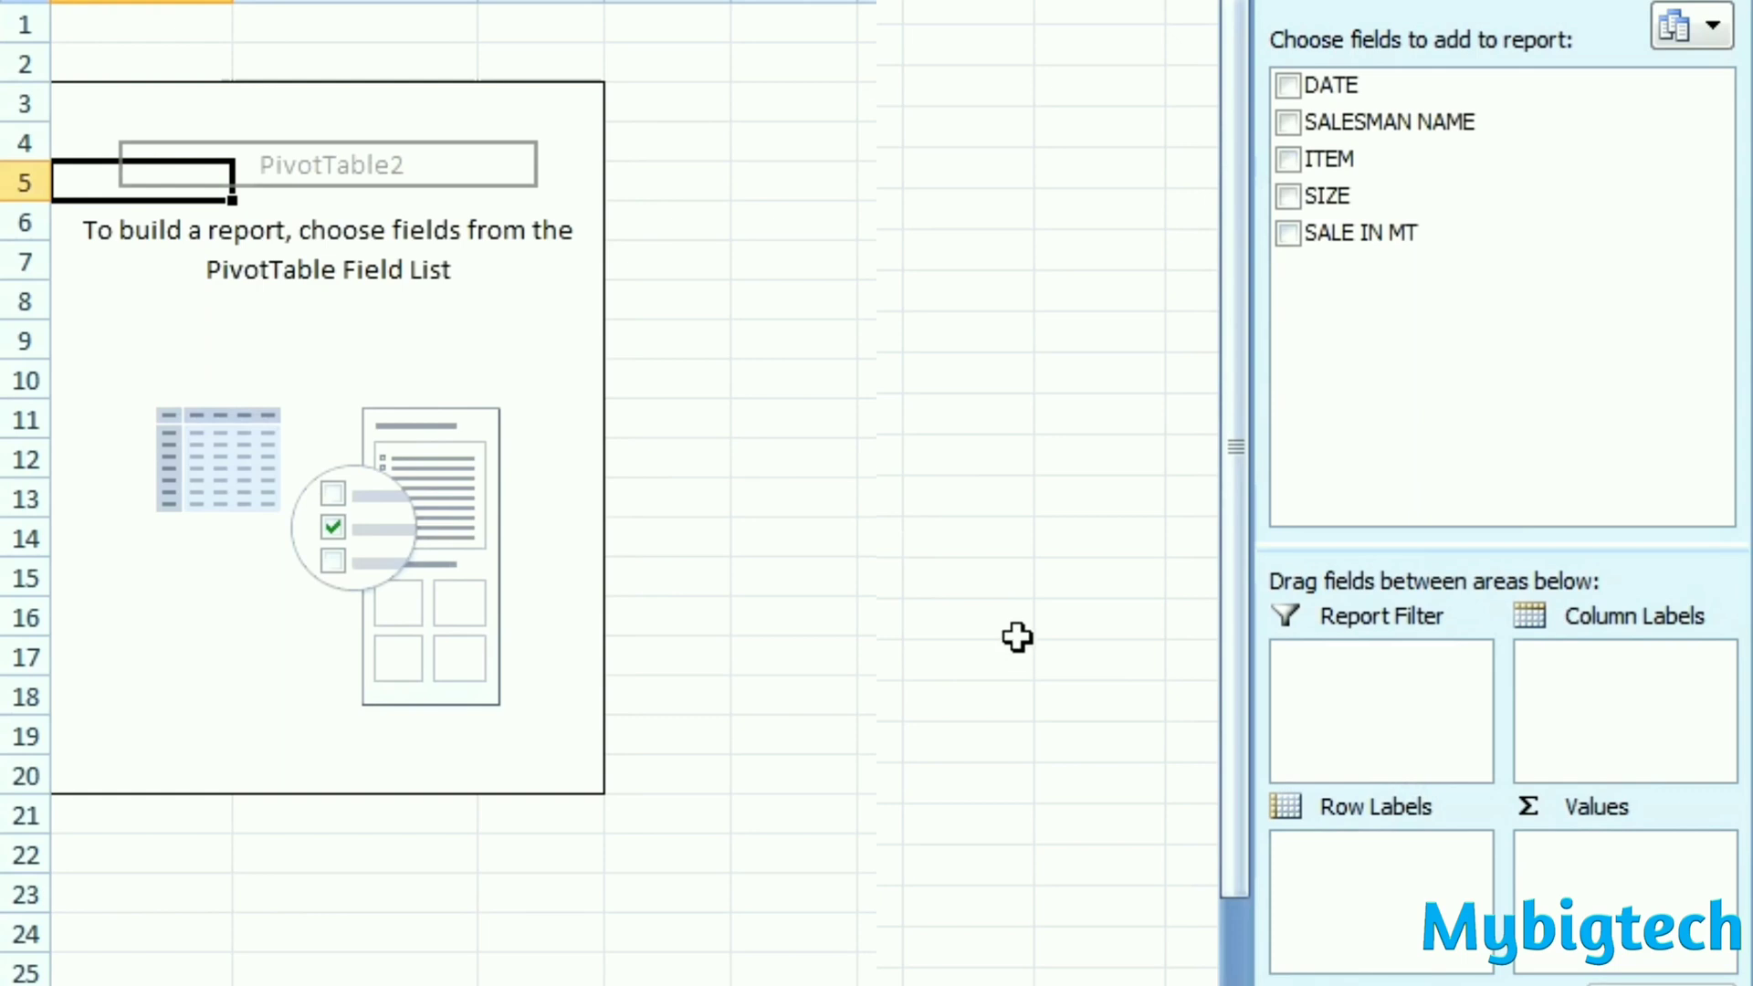
left_click(1288, 161)
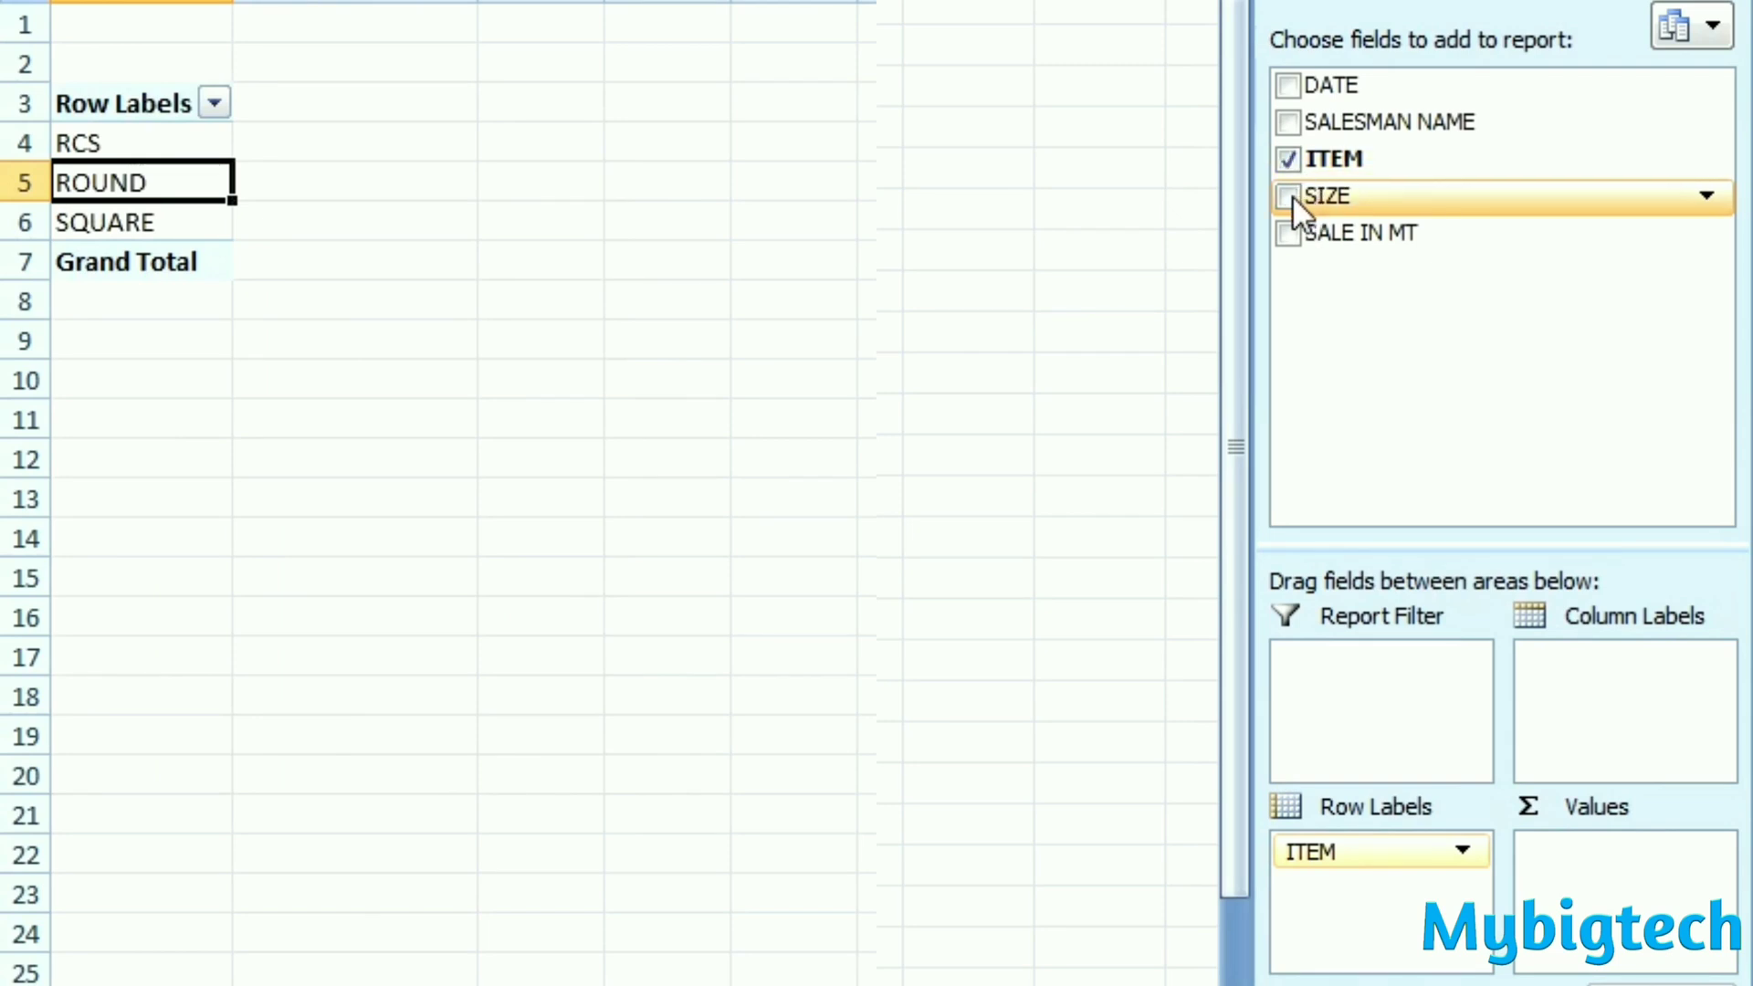
left_click(1289, 195)
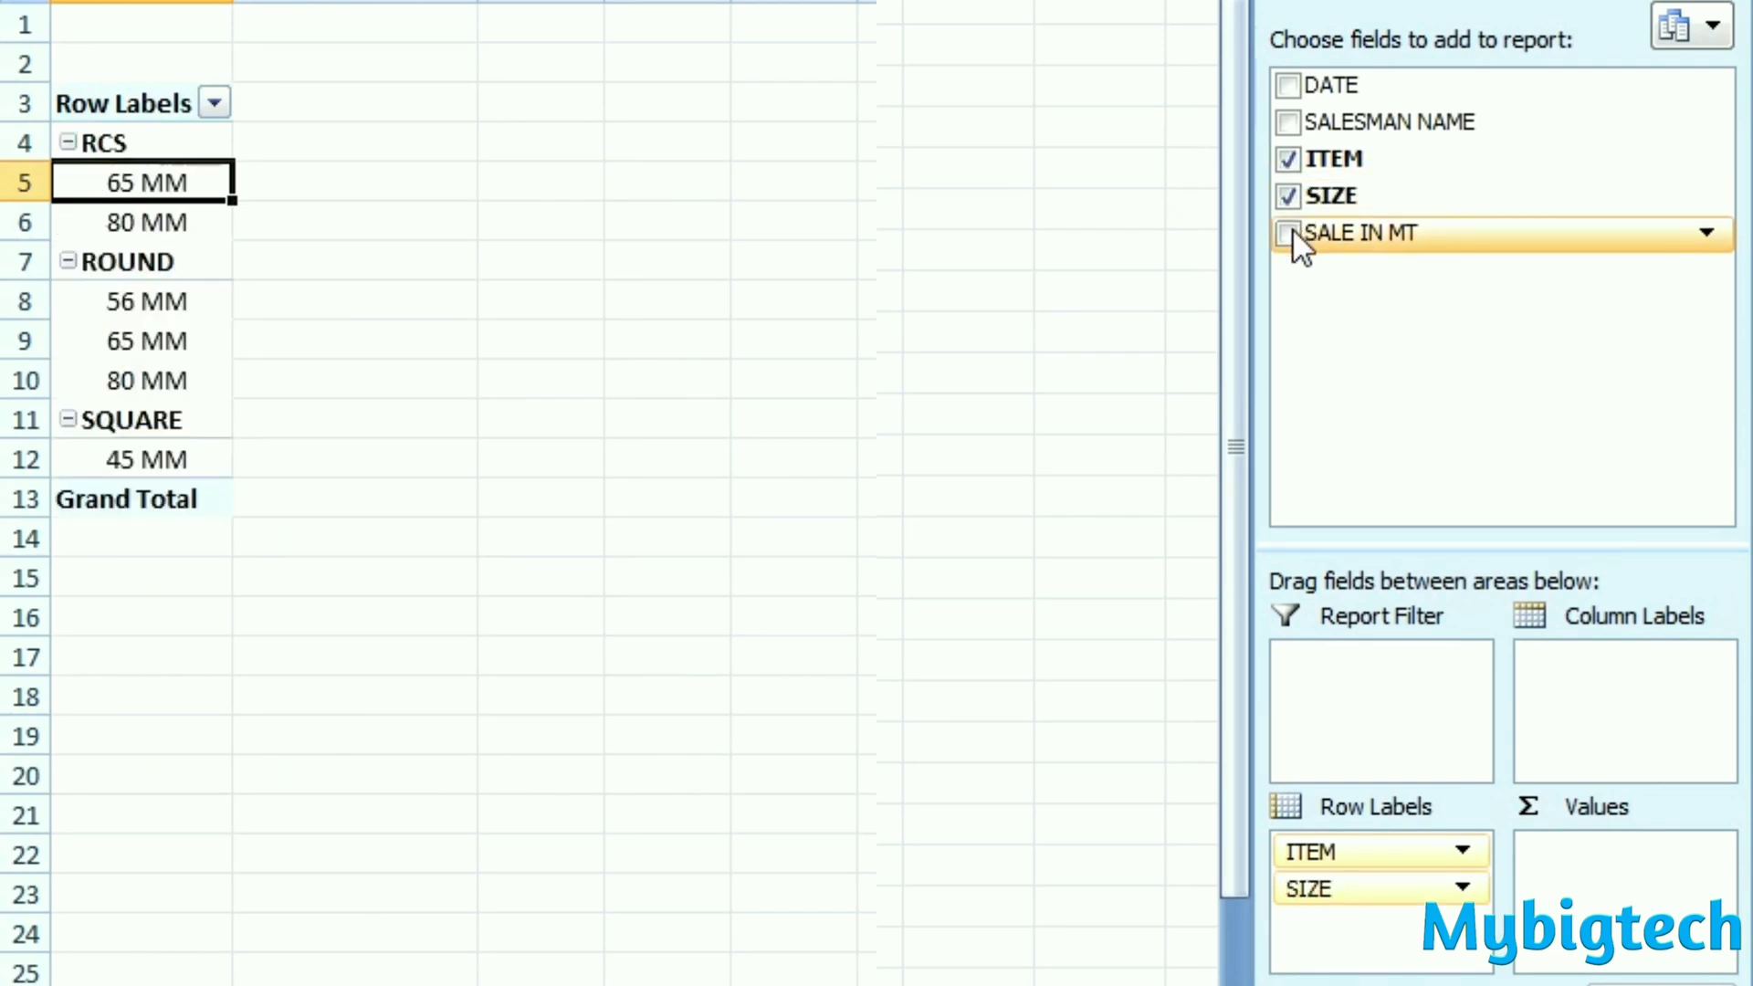
left_click(1292, 234)
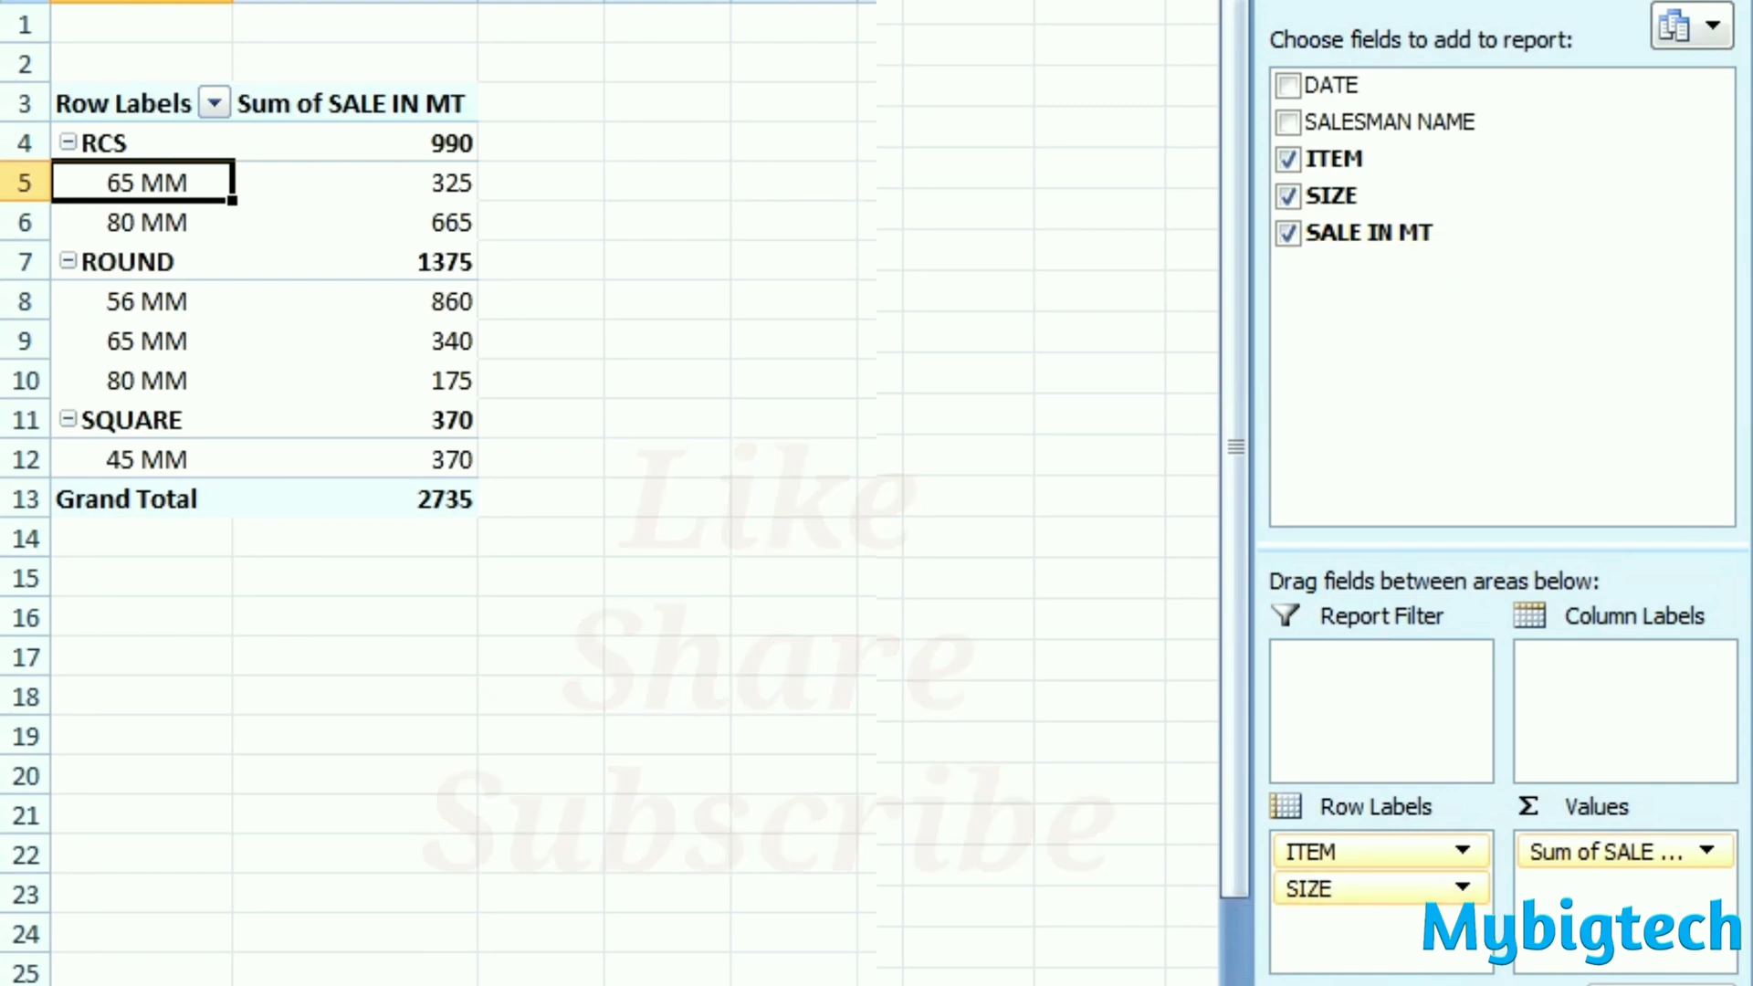
left_click(516, 144)
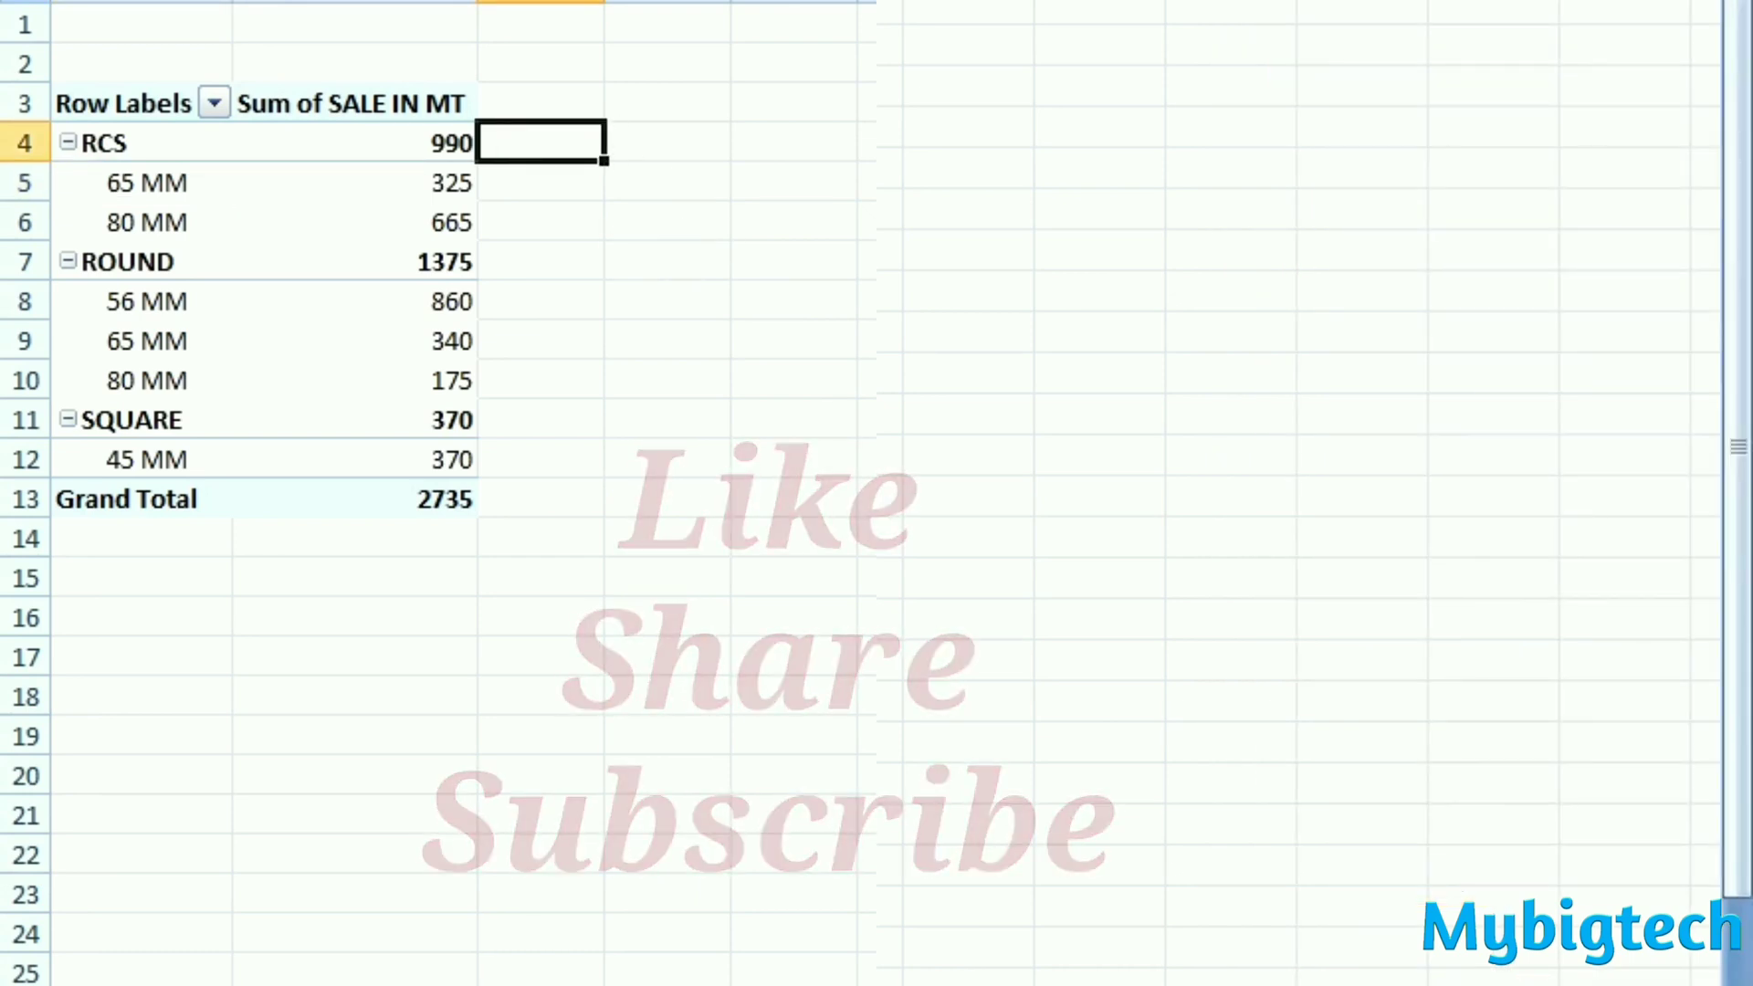
- Build a salesman-wise report from the empty PivotTable with SALESMAN NAME and ITEM as row labels and the sum of SALE IN MT
left_click(1703, 658)
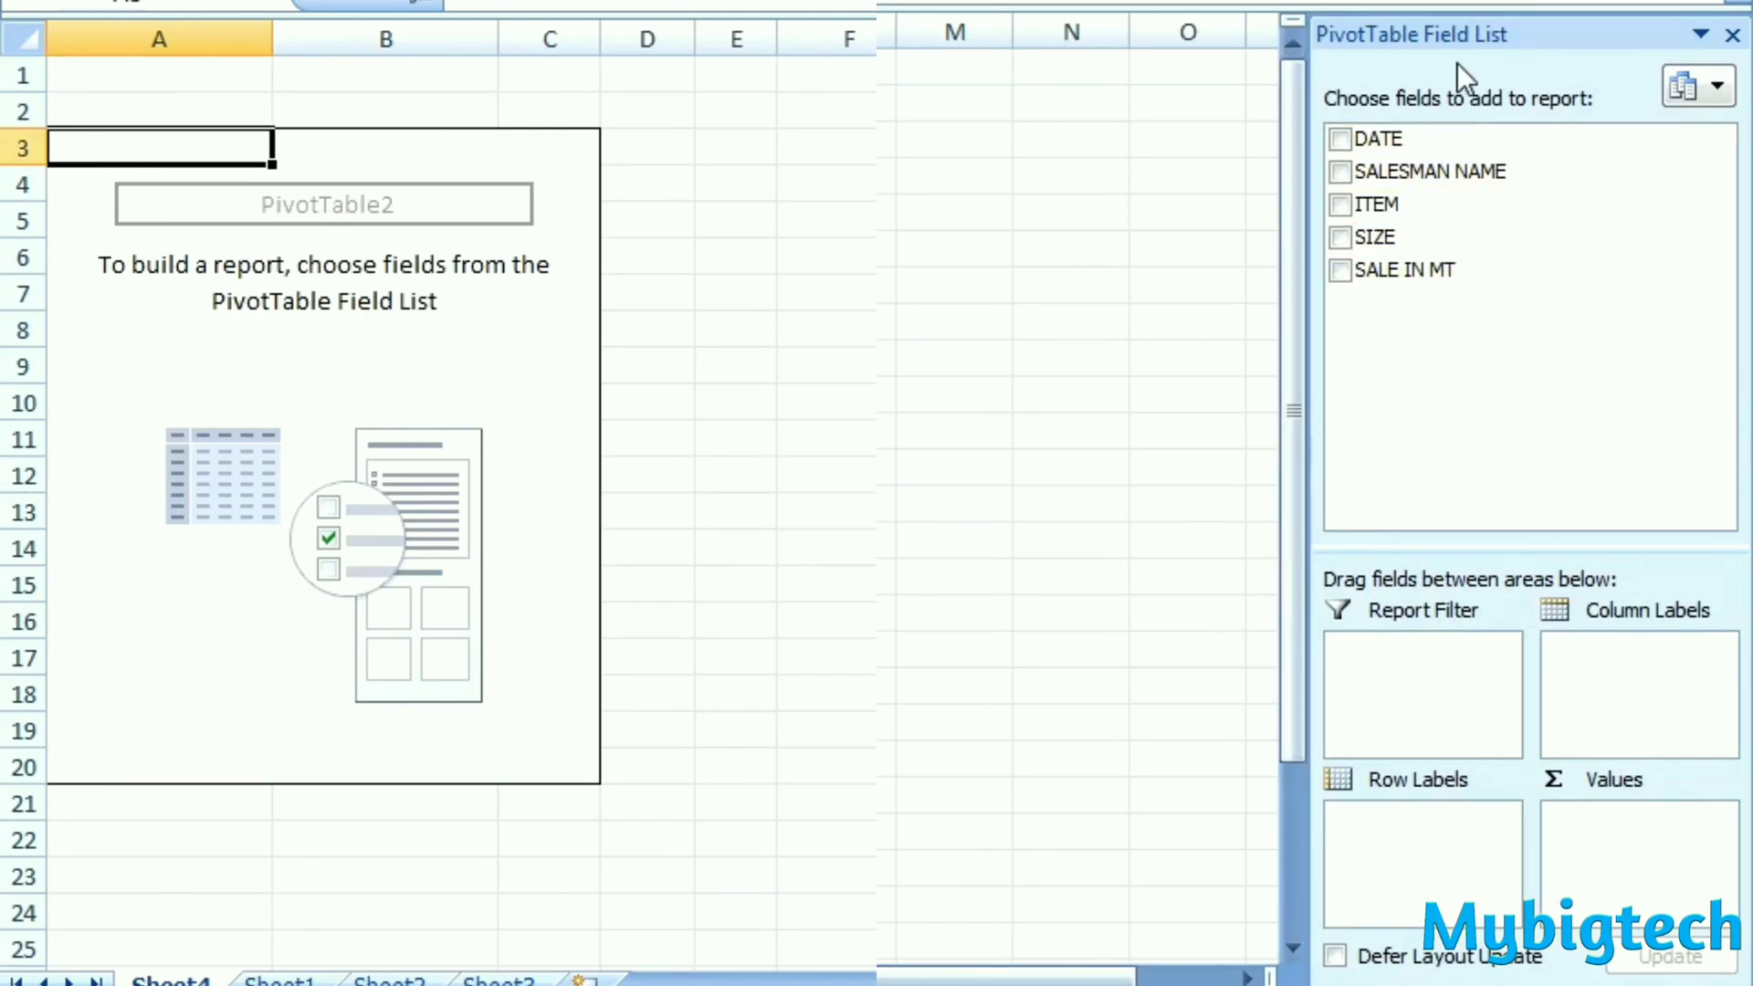
left_click(1341, 172)
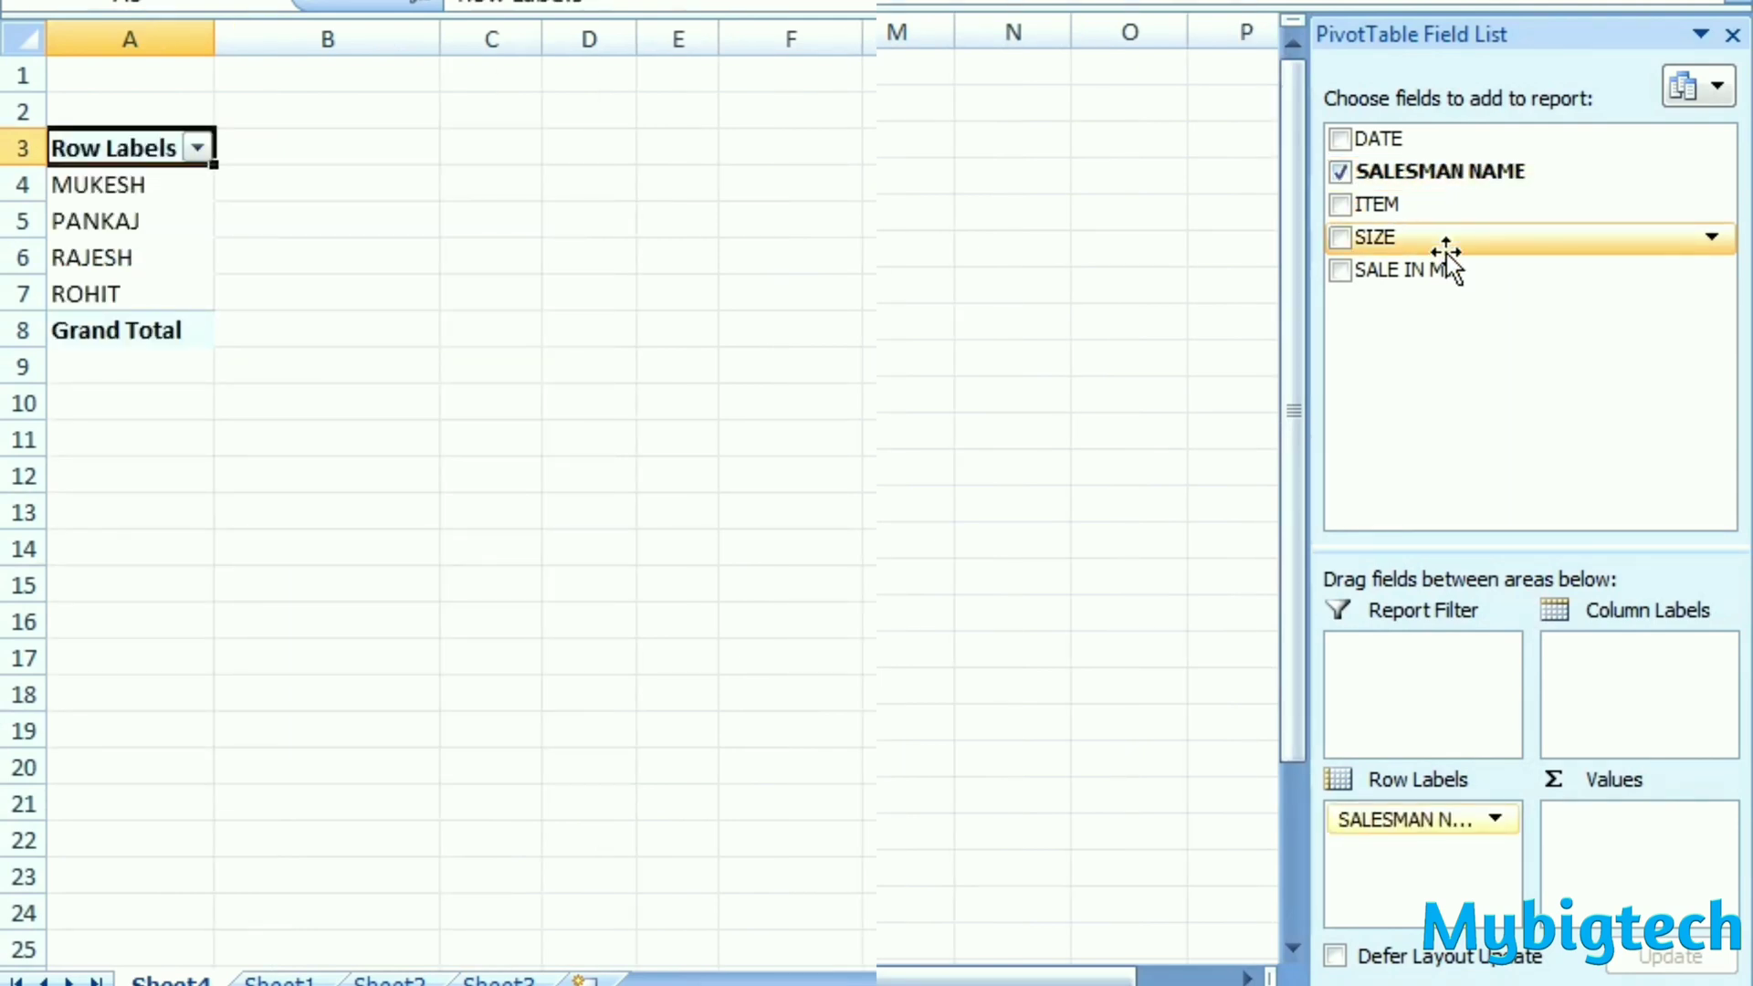
left_click(1341, 204)
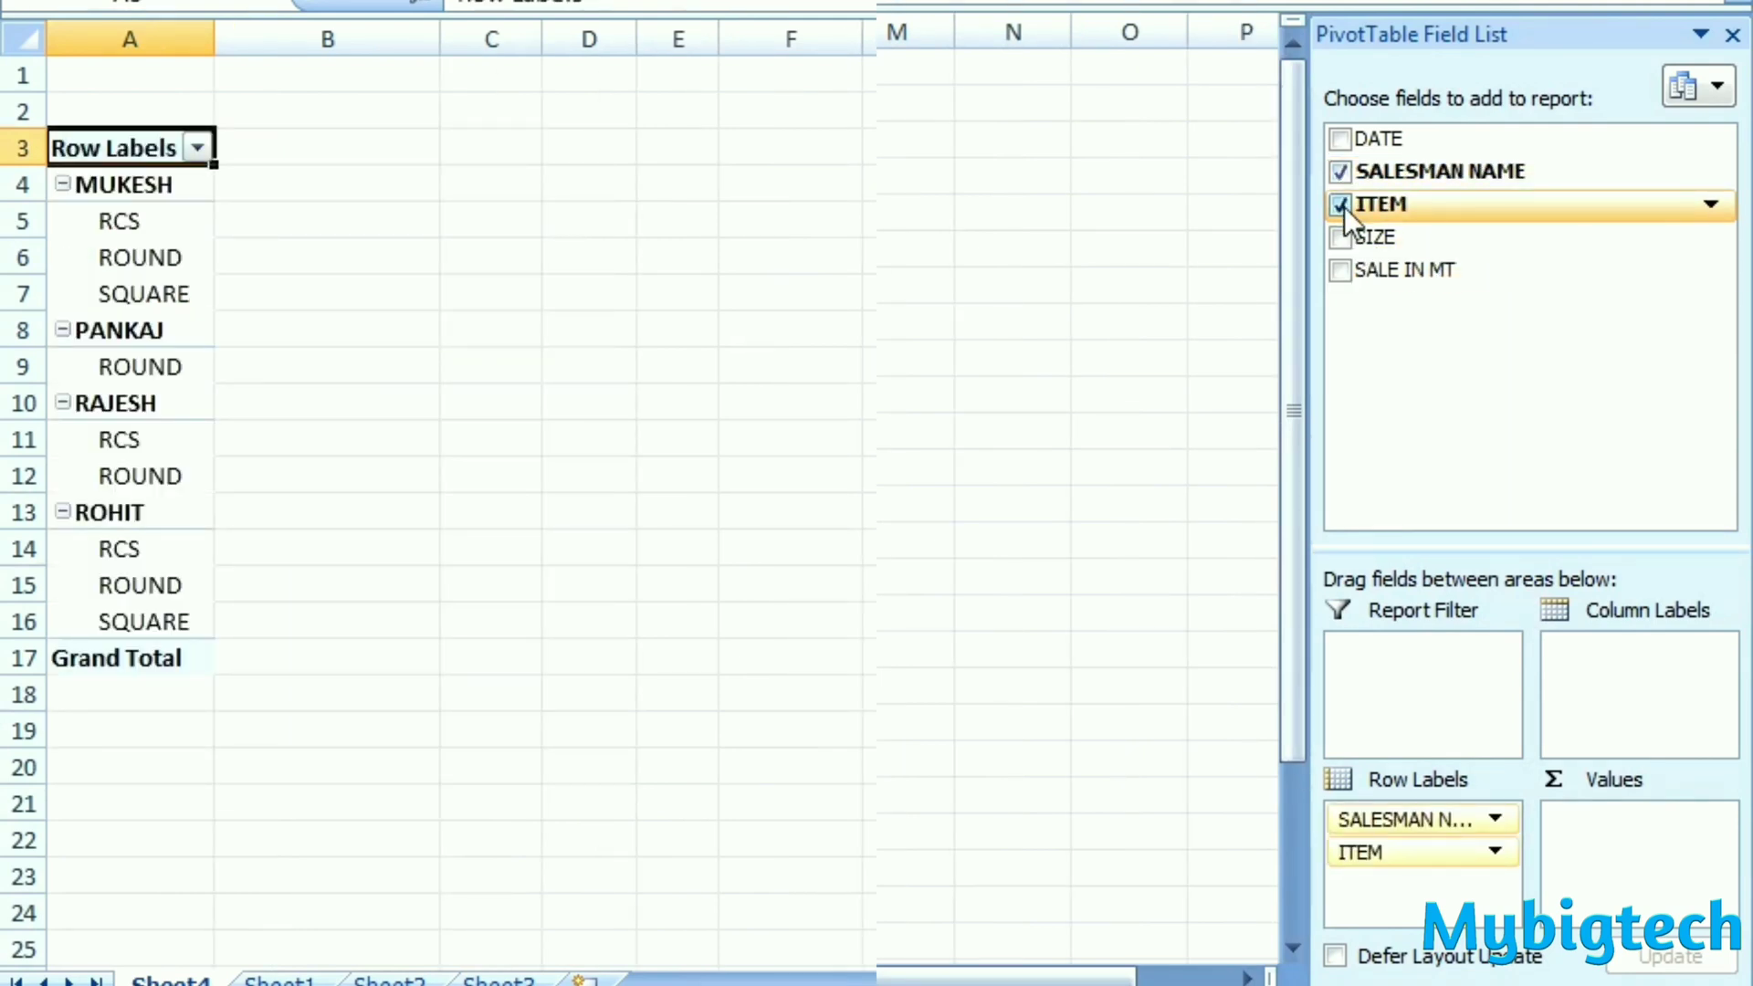
left_click(1342, 271)
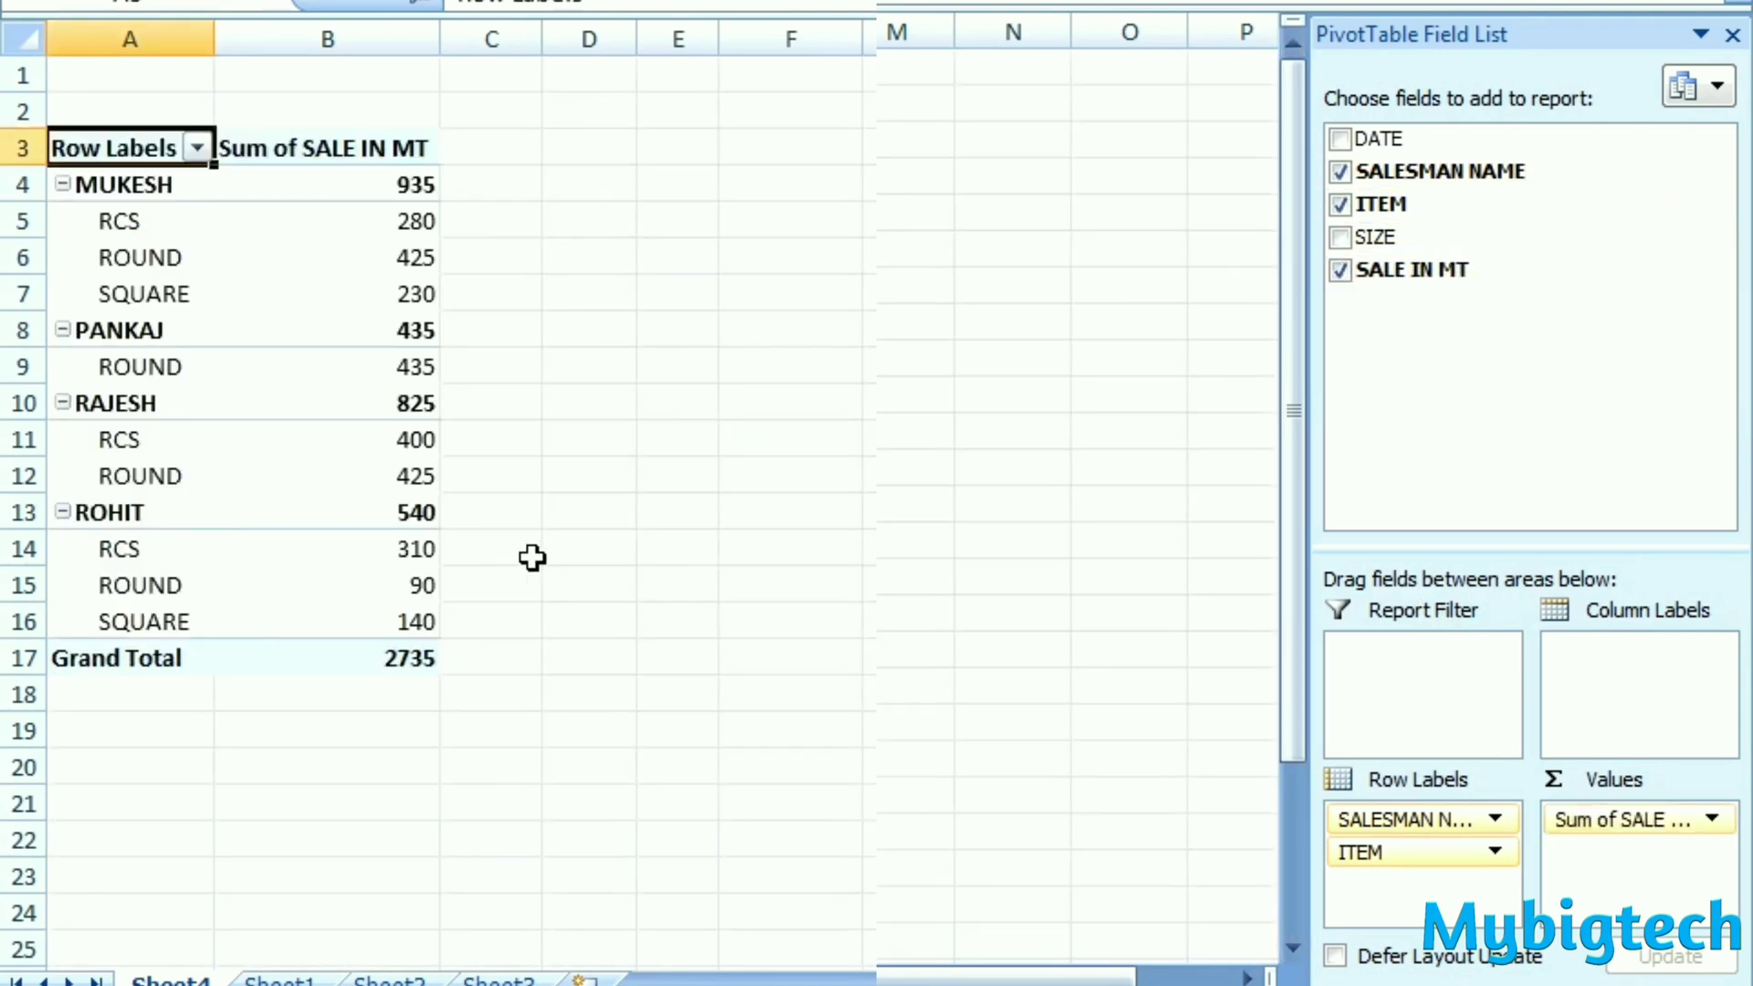
left_click(491, 220)
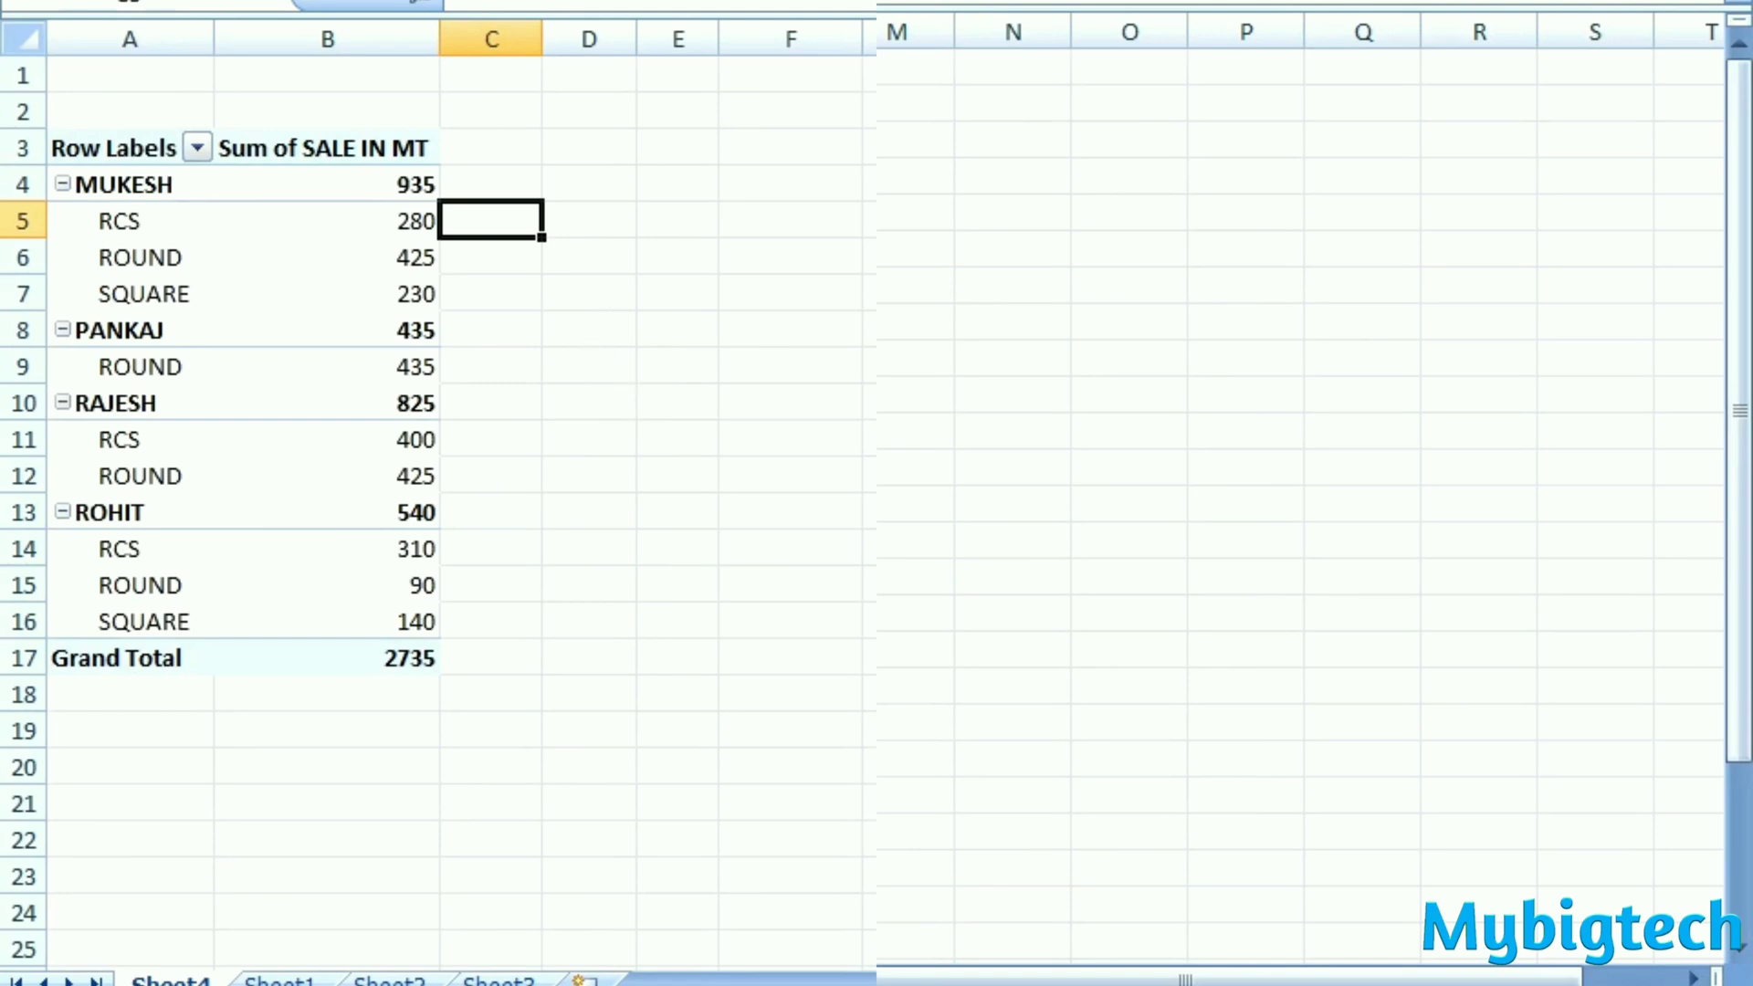
- Add SIZE below ITEM in the row labels and review the salesman-wise breakdown through the grand total
left_click(1704, 232)
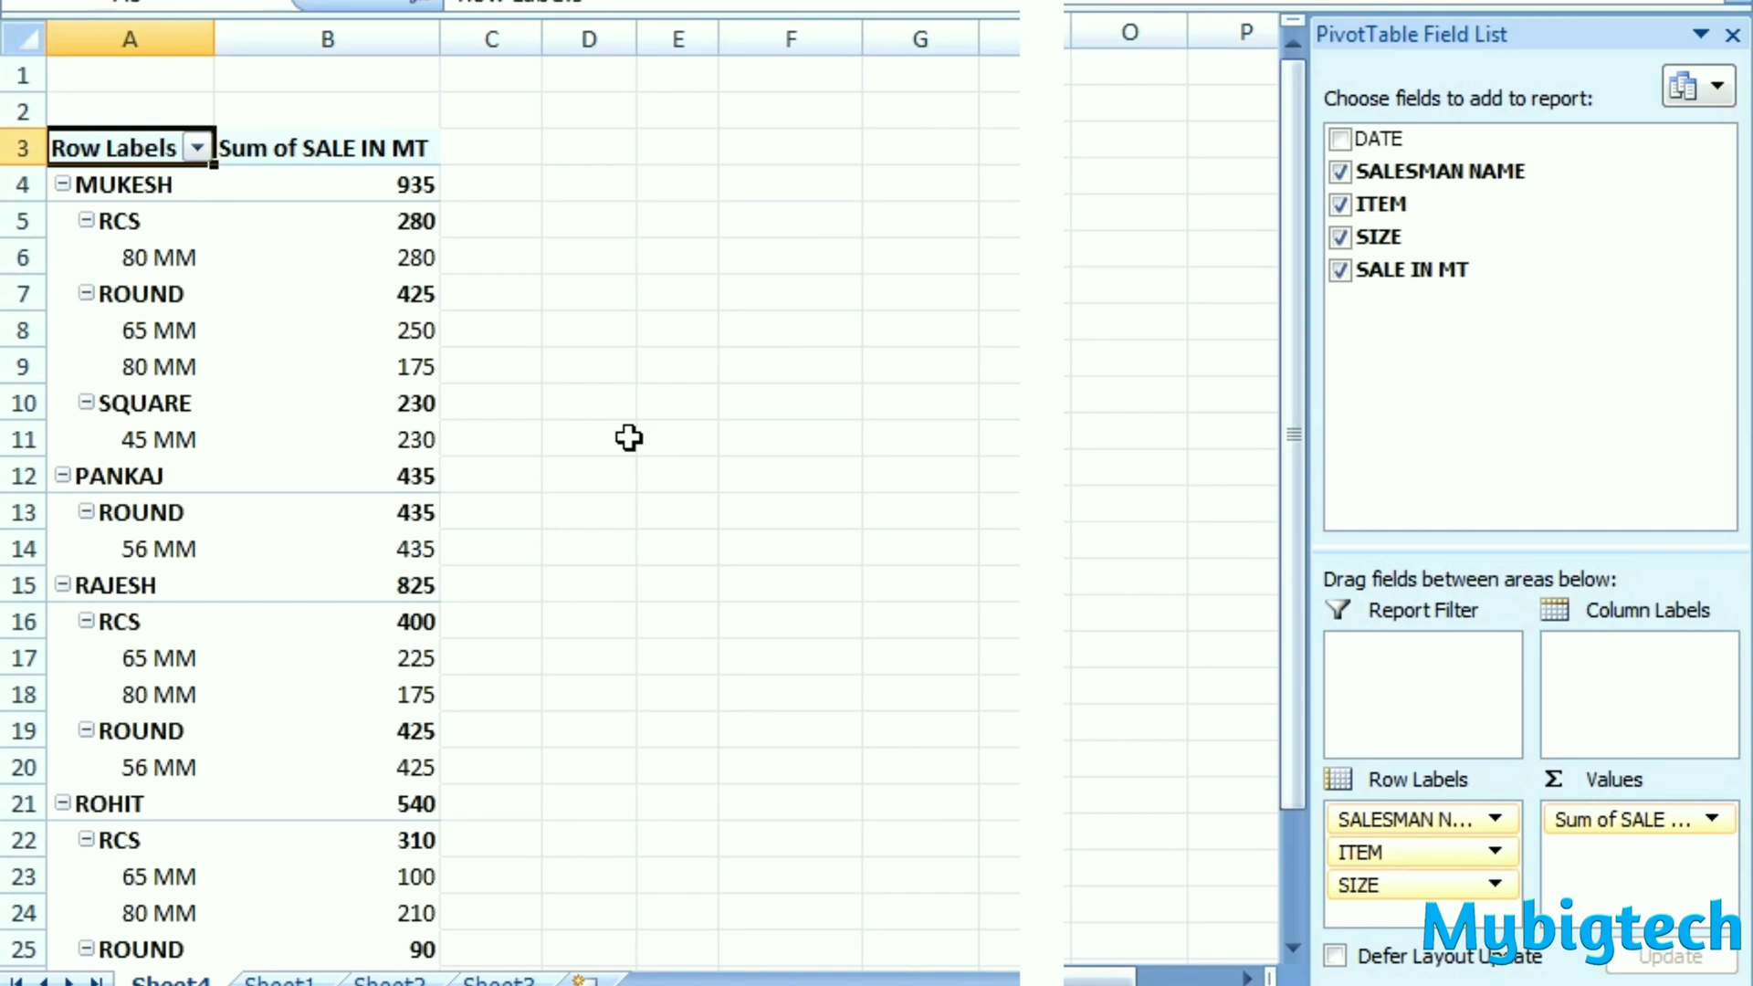
scroll(629, 438, "down", 1)
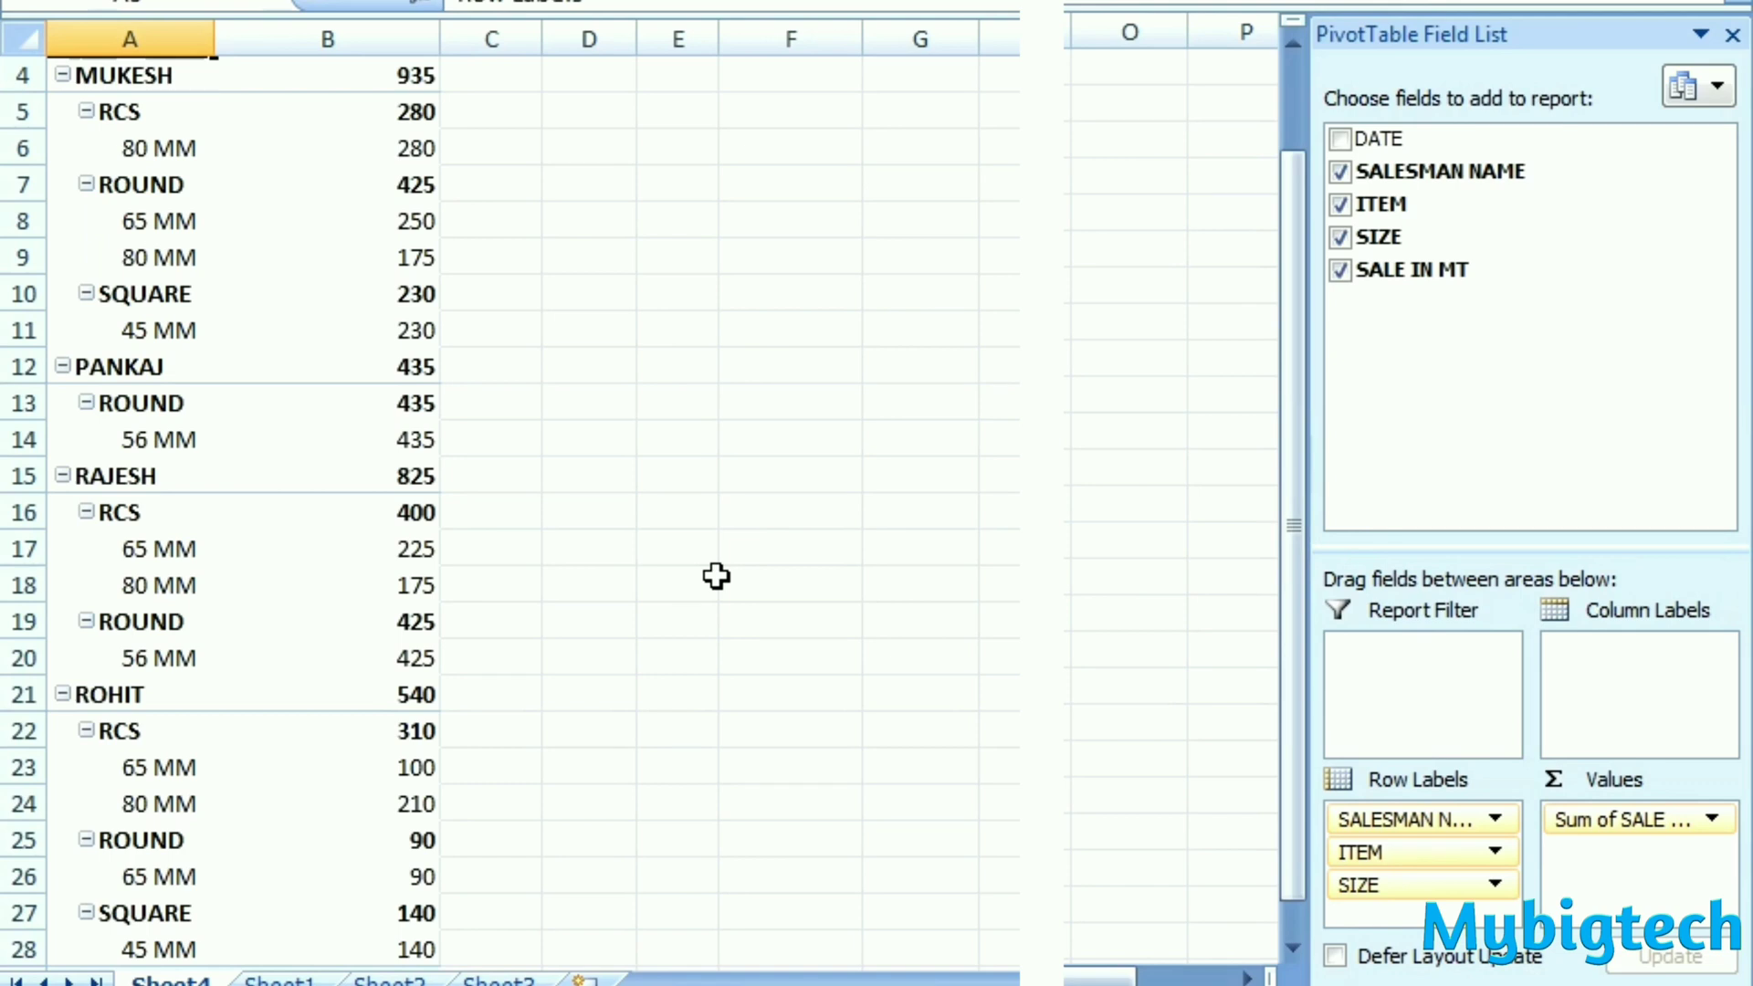
scroll(716, 575, "down", 1)
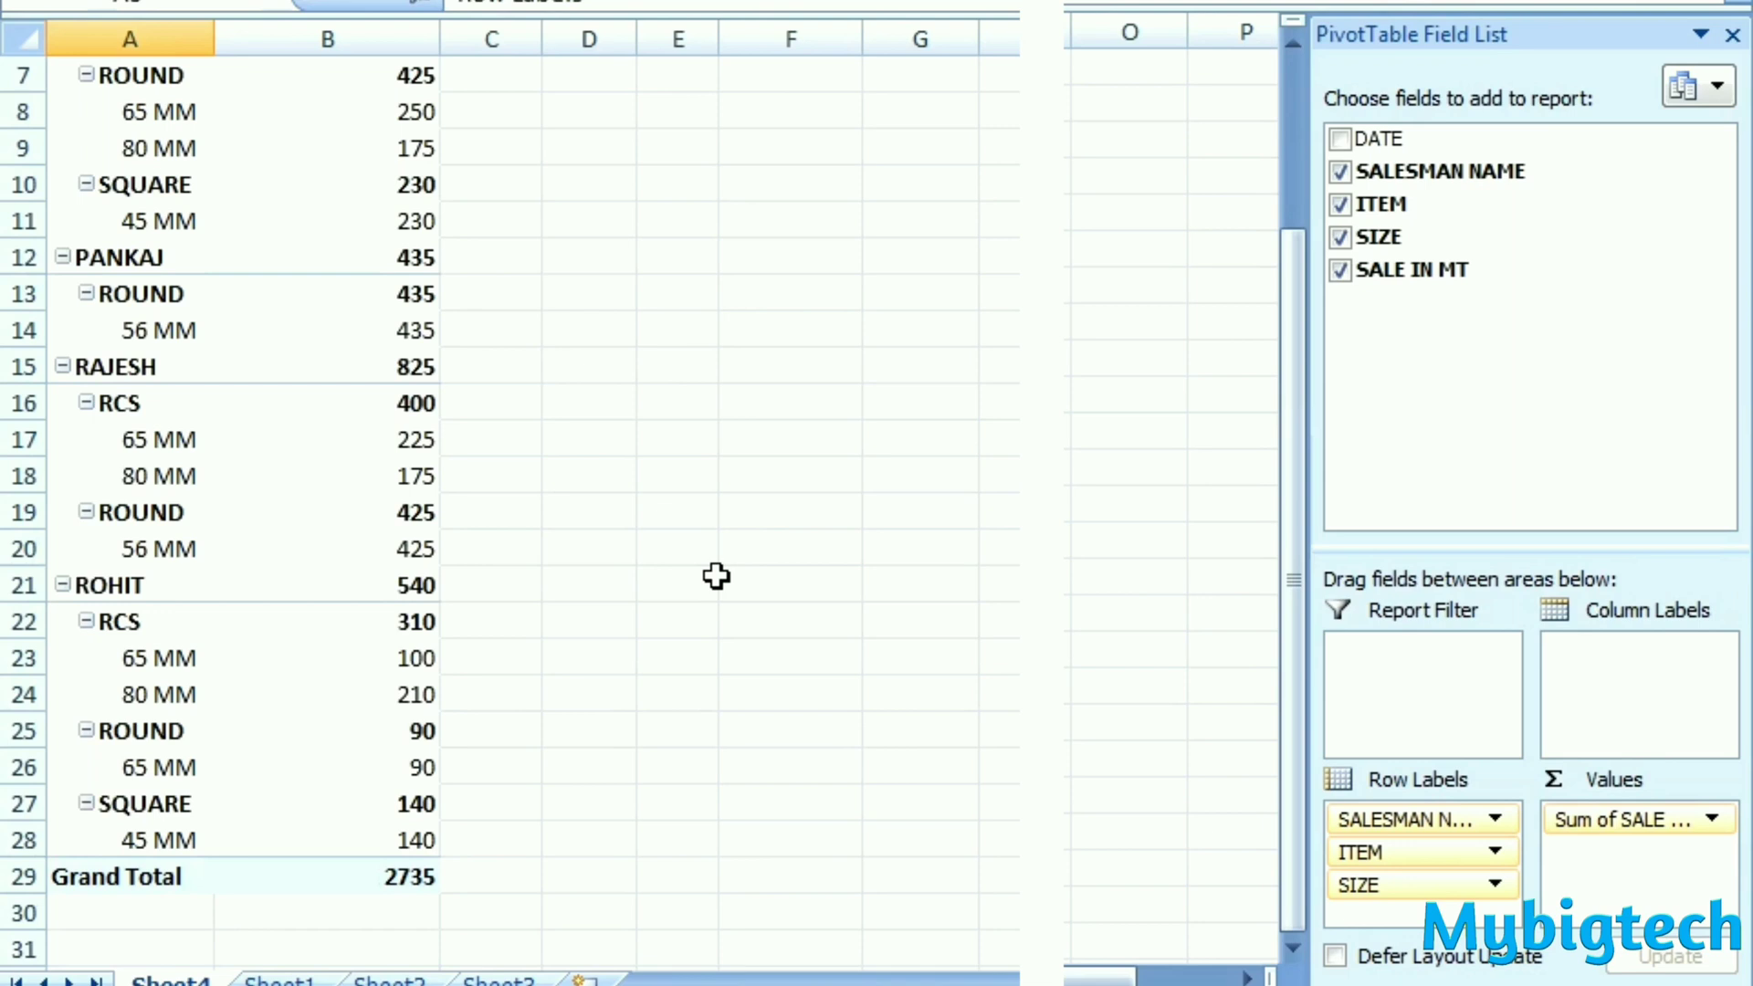
scroll(717, 575, "up", 2)
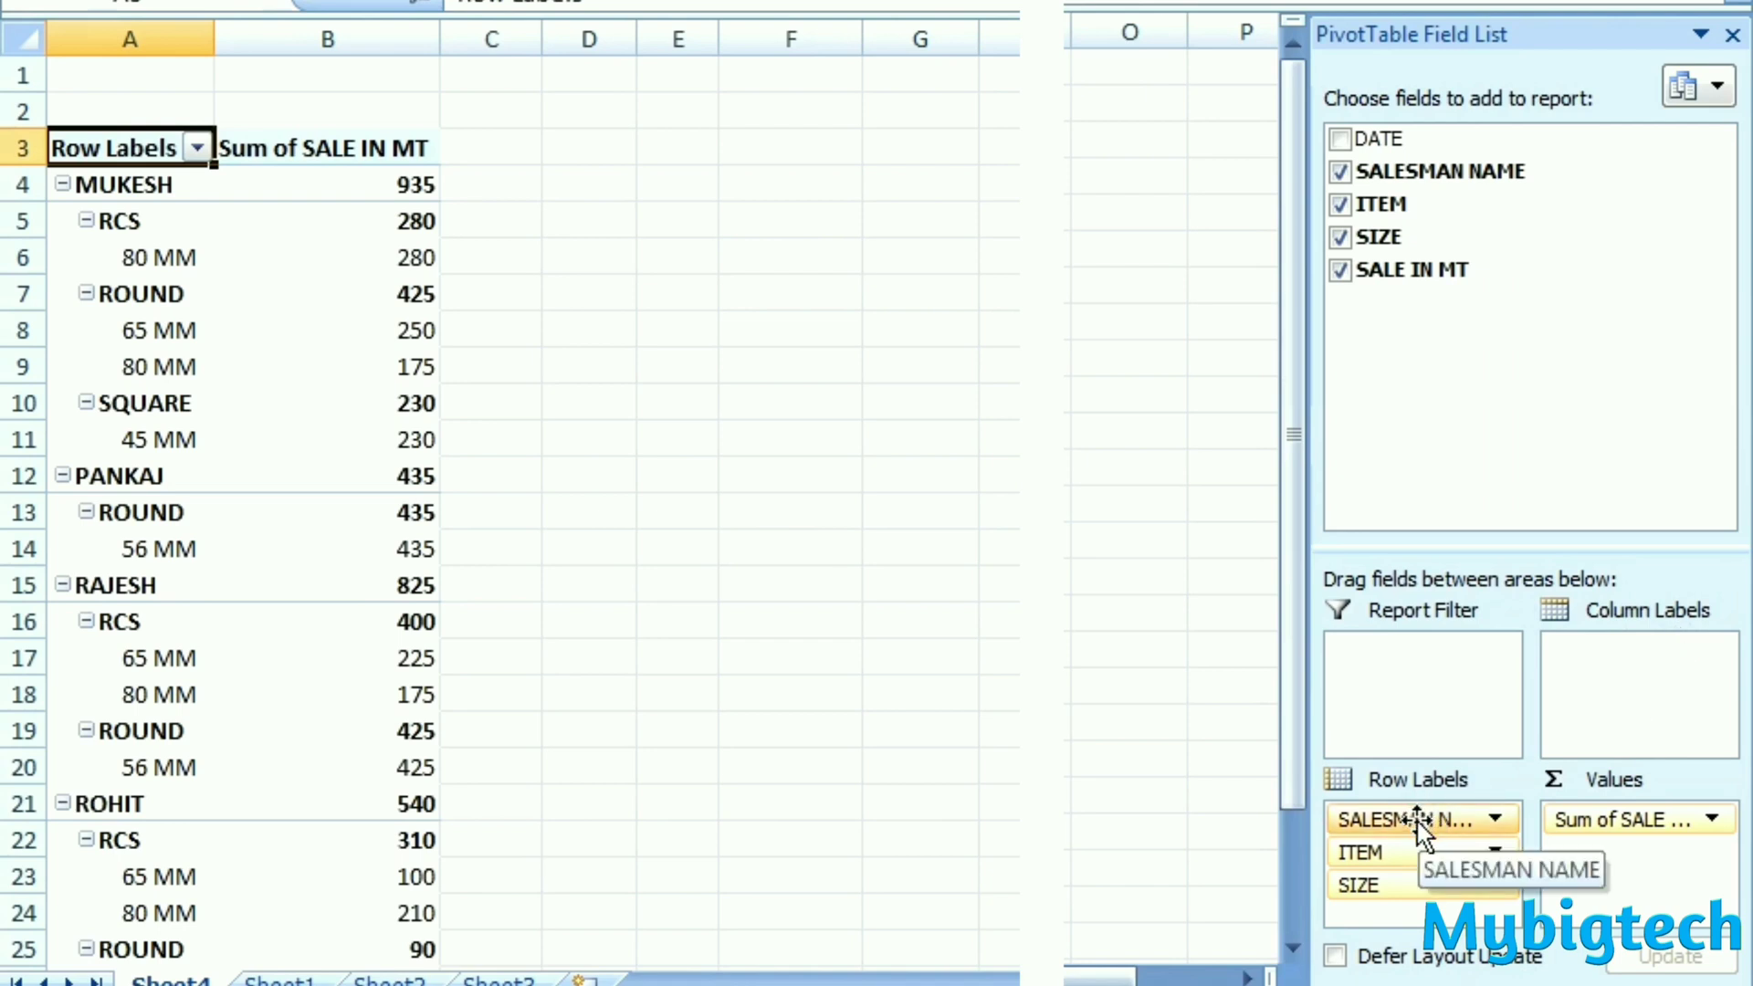
- Move SALESMAN NAME from the row labels to the column labels and widen columns C to E equally
left_click_drag(1416, 820, 1645, 665)
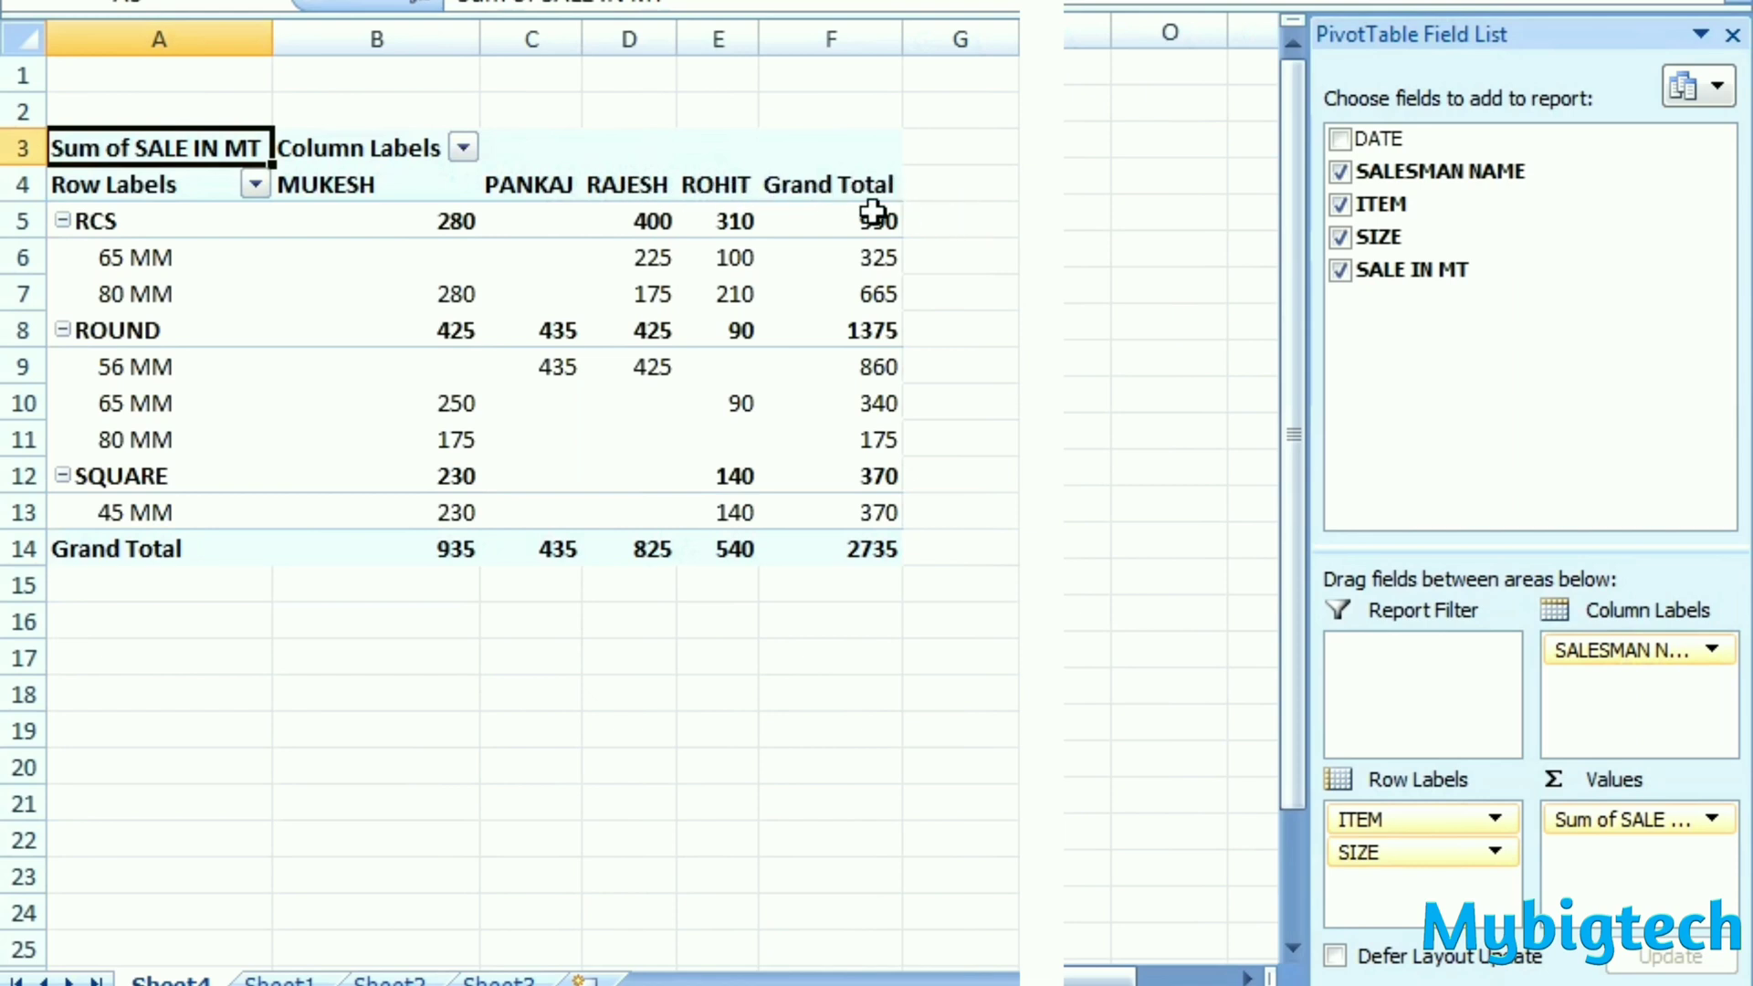
left_click_drag(553, 38, 801, 34)
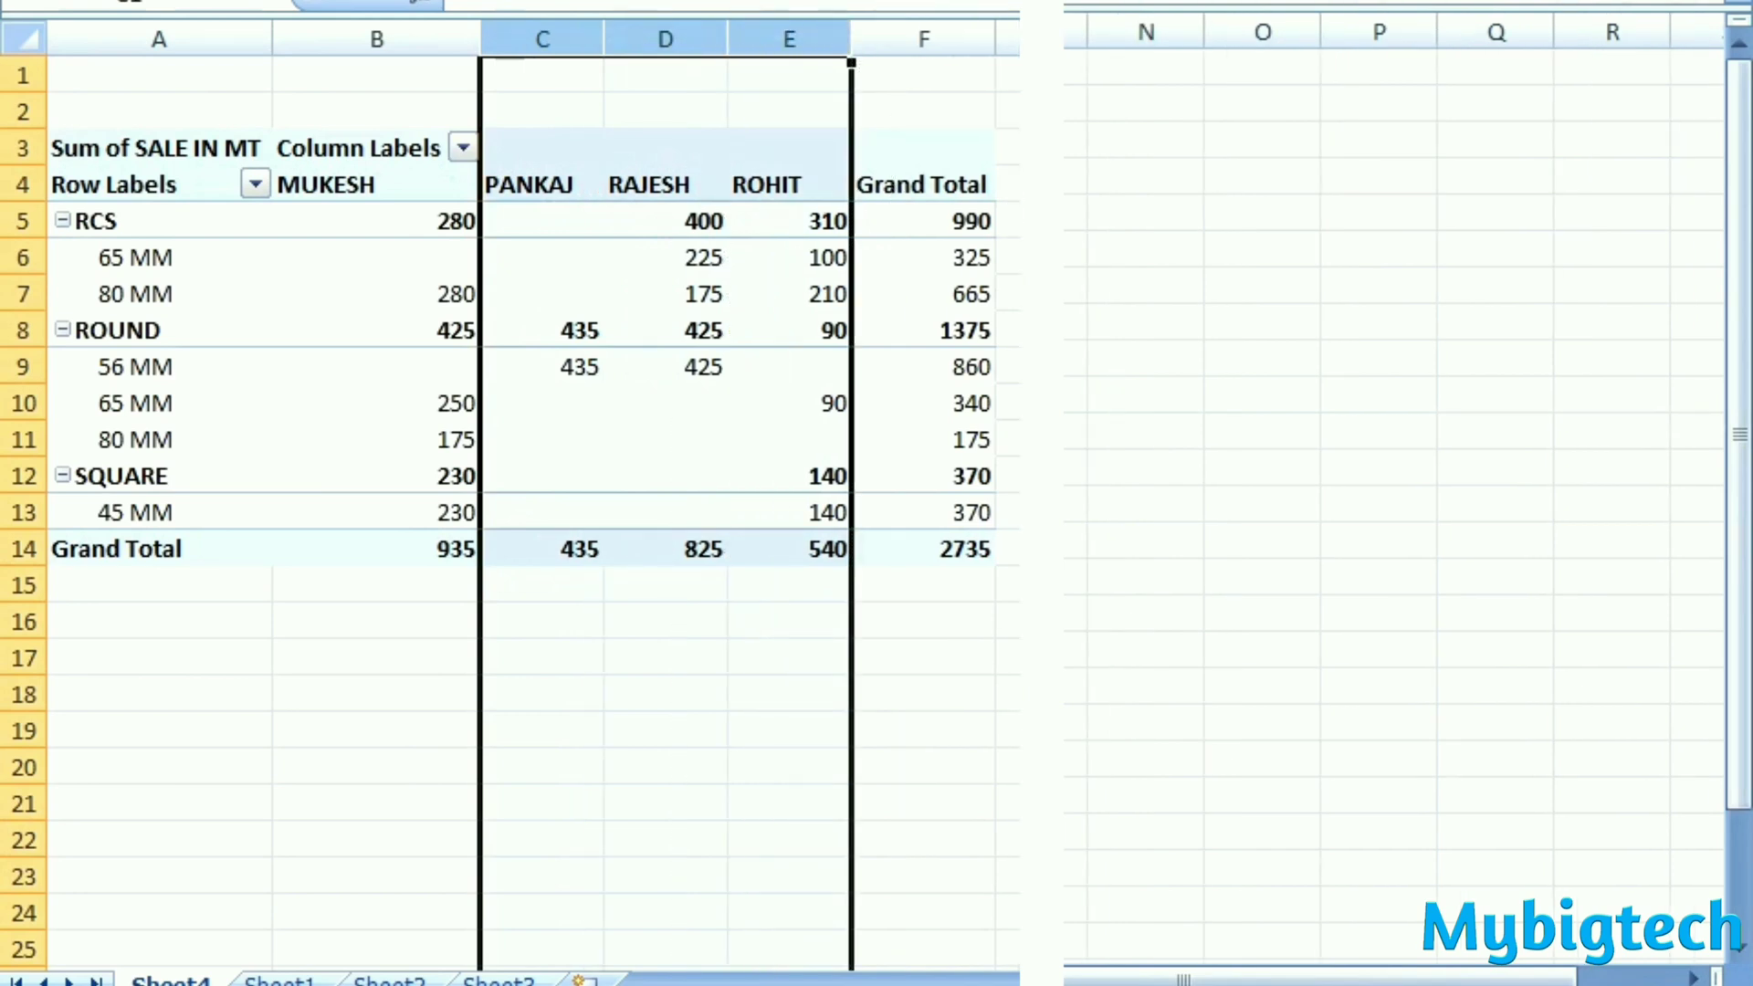
left_click(1009, 258)
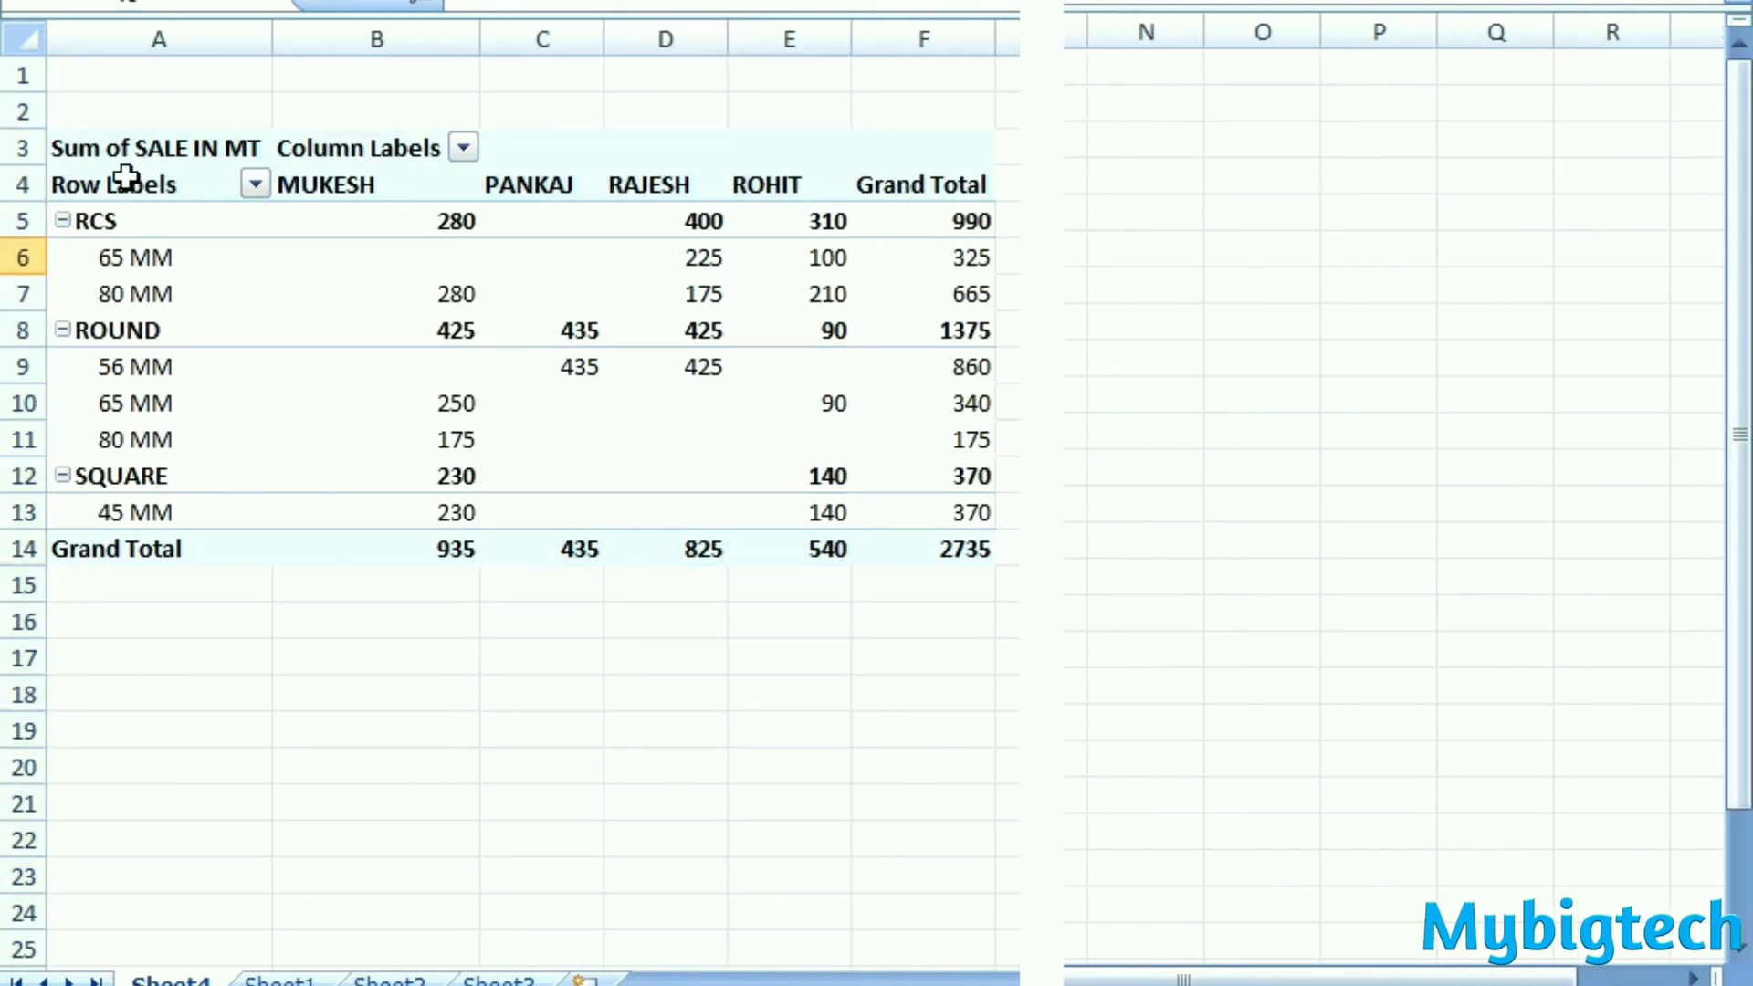
- Format the whole PivotTable with centred text, all borders and taller rows 5 to 14
left_click(101, 154)
key("ctrl+a")
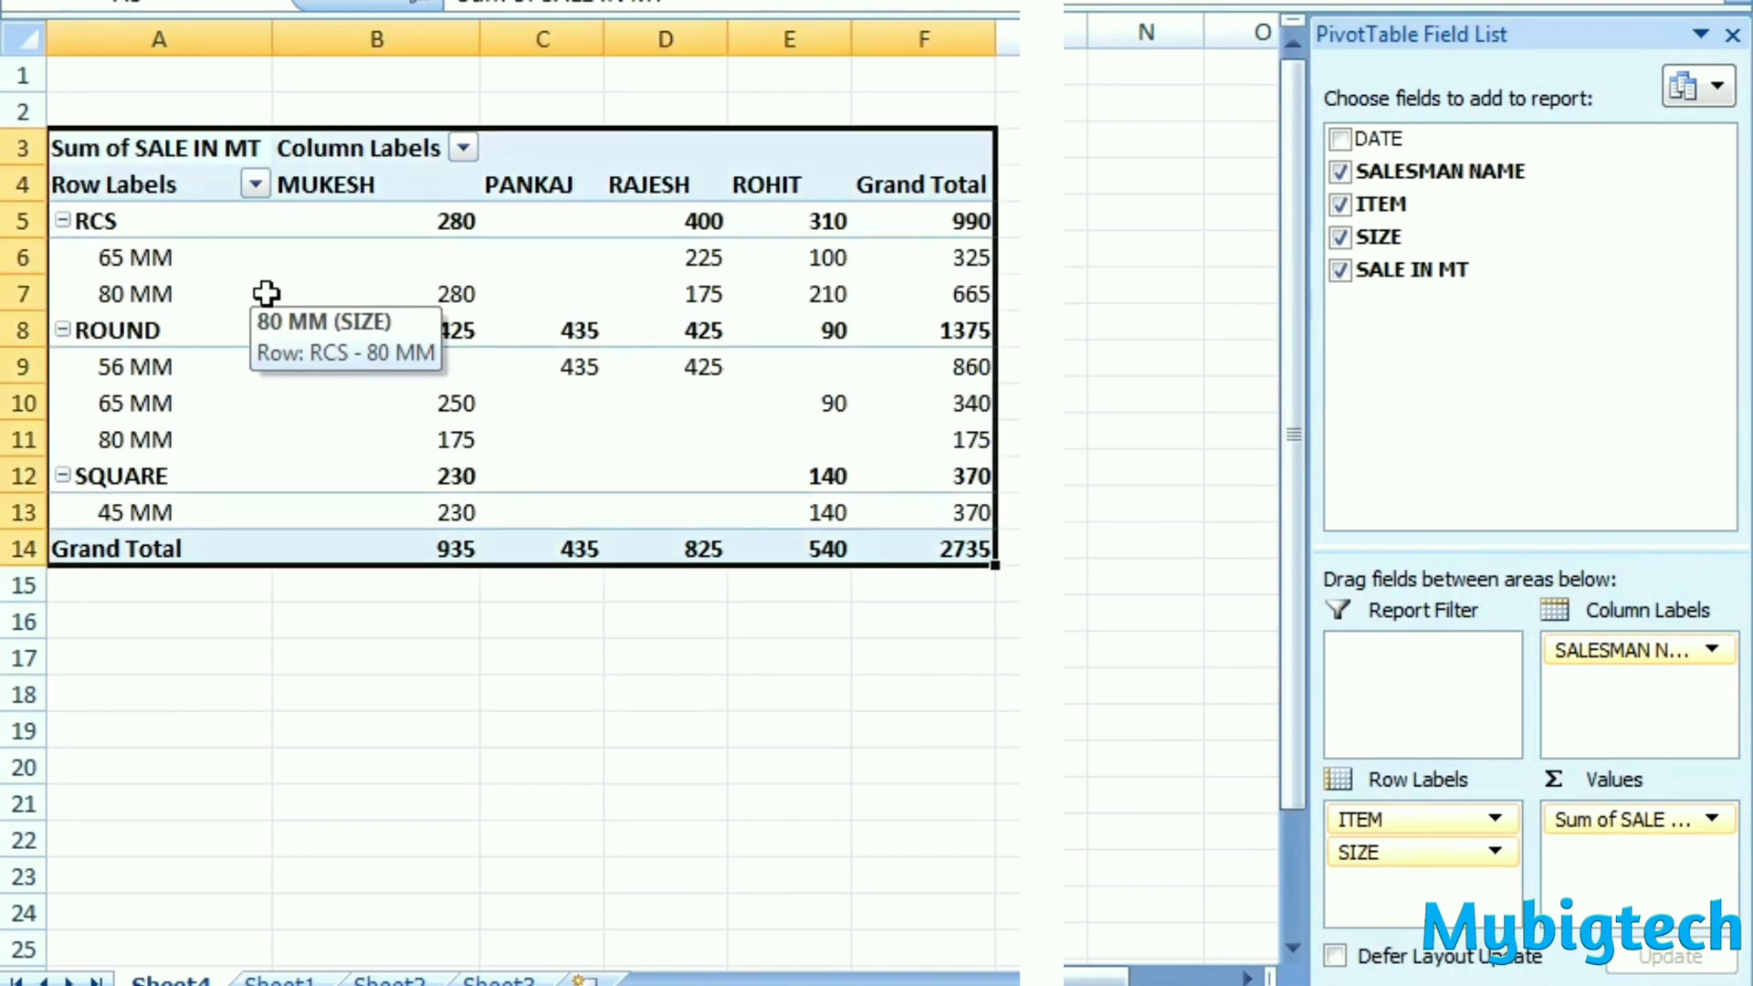
left_click(589, 2)
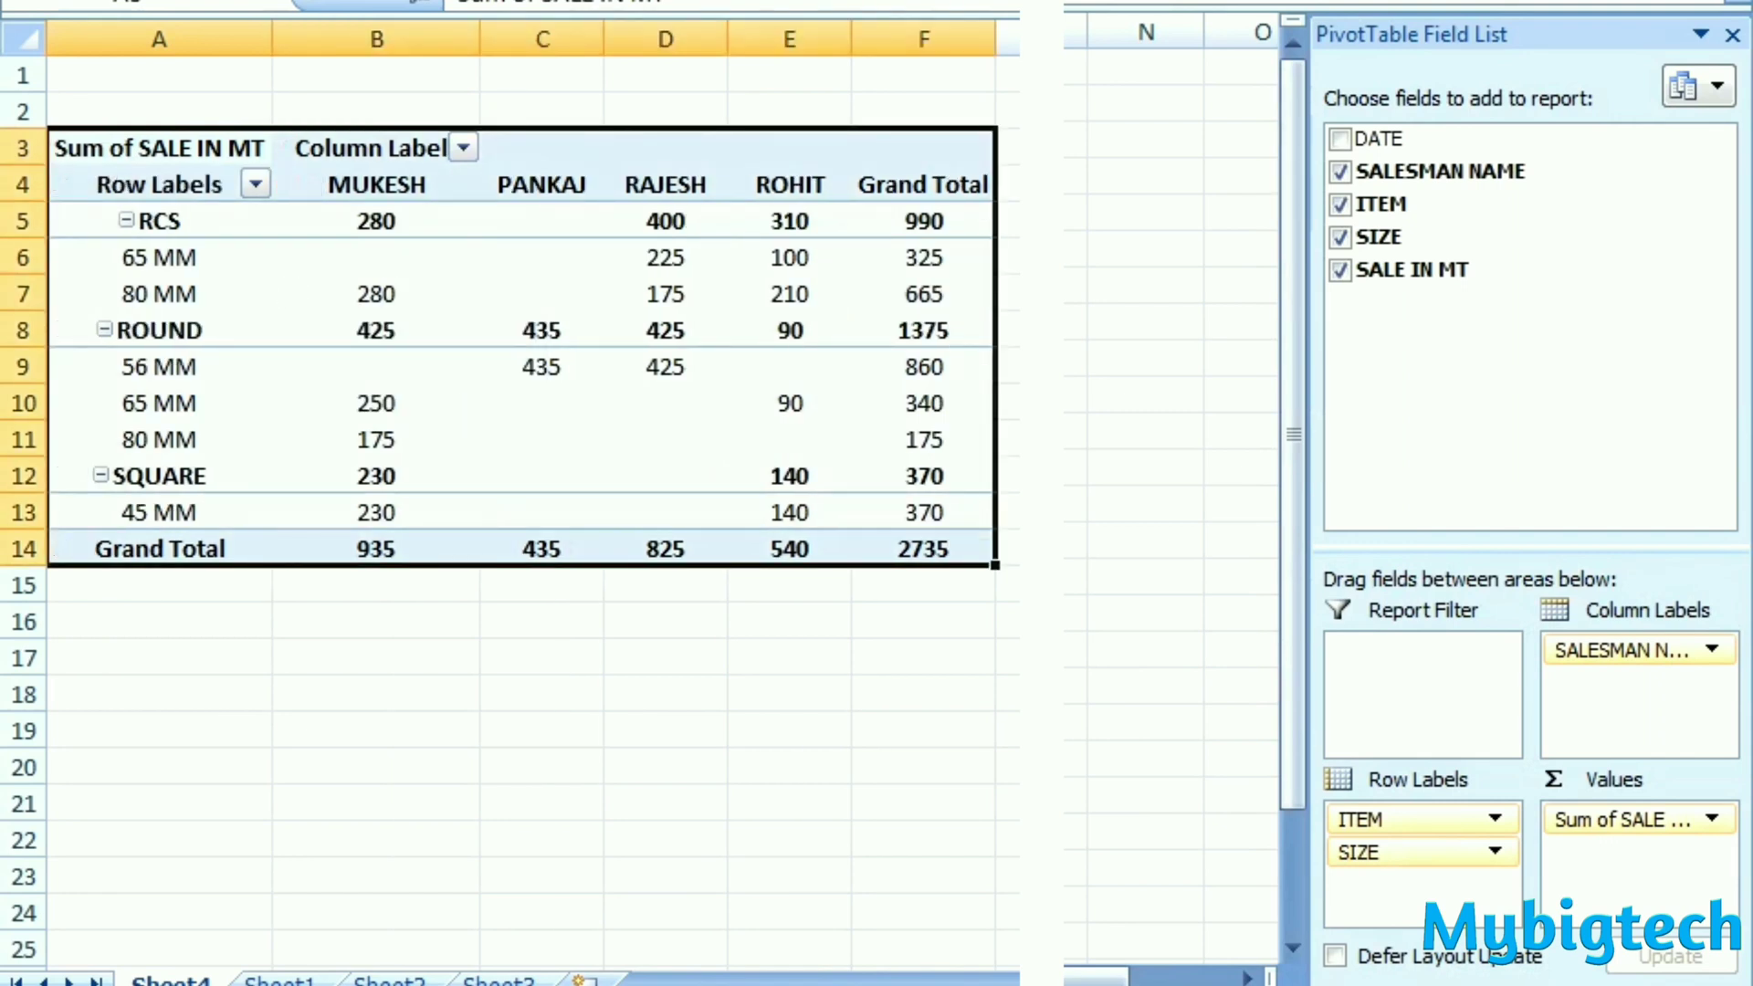
left_click(488, 2)
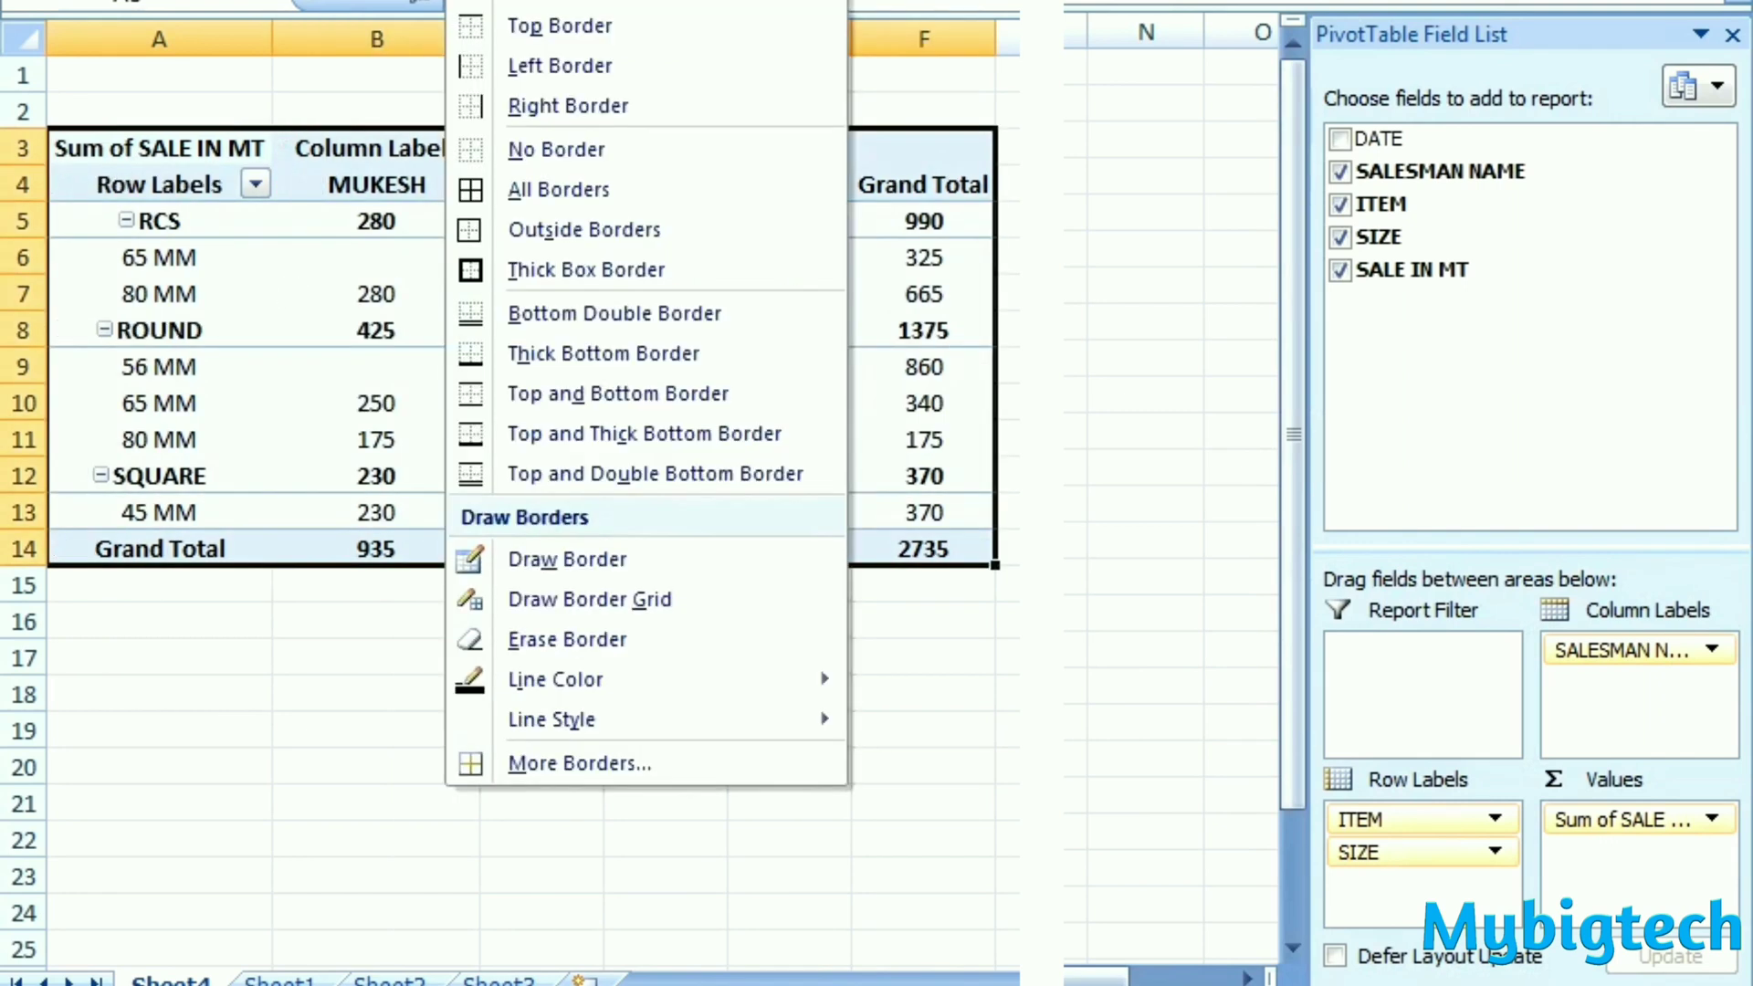
left_click(533, 188)
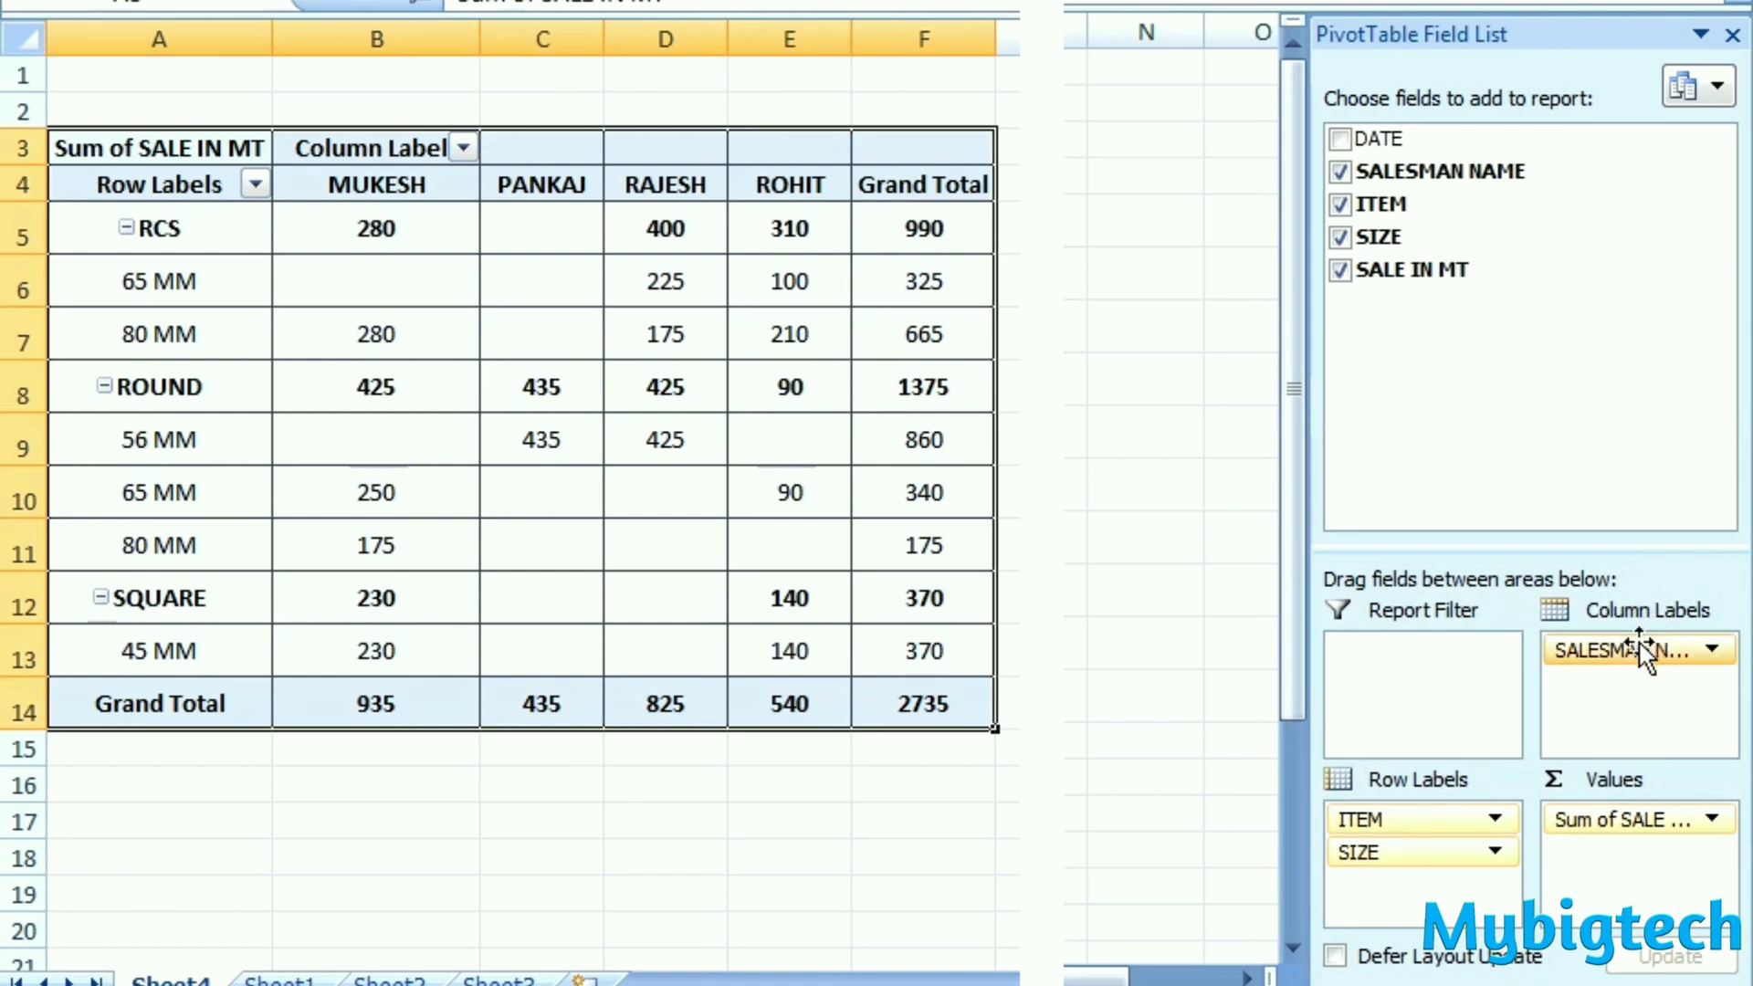
- Rearrange the PivotTable with SALESMAN NAME and SIZE as row labels and ITEM as column labels
left_click_drag(1635, 648, 1598, 693)
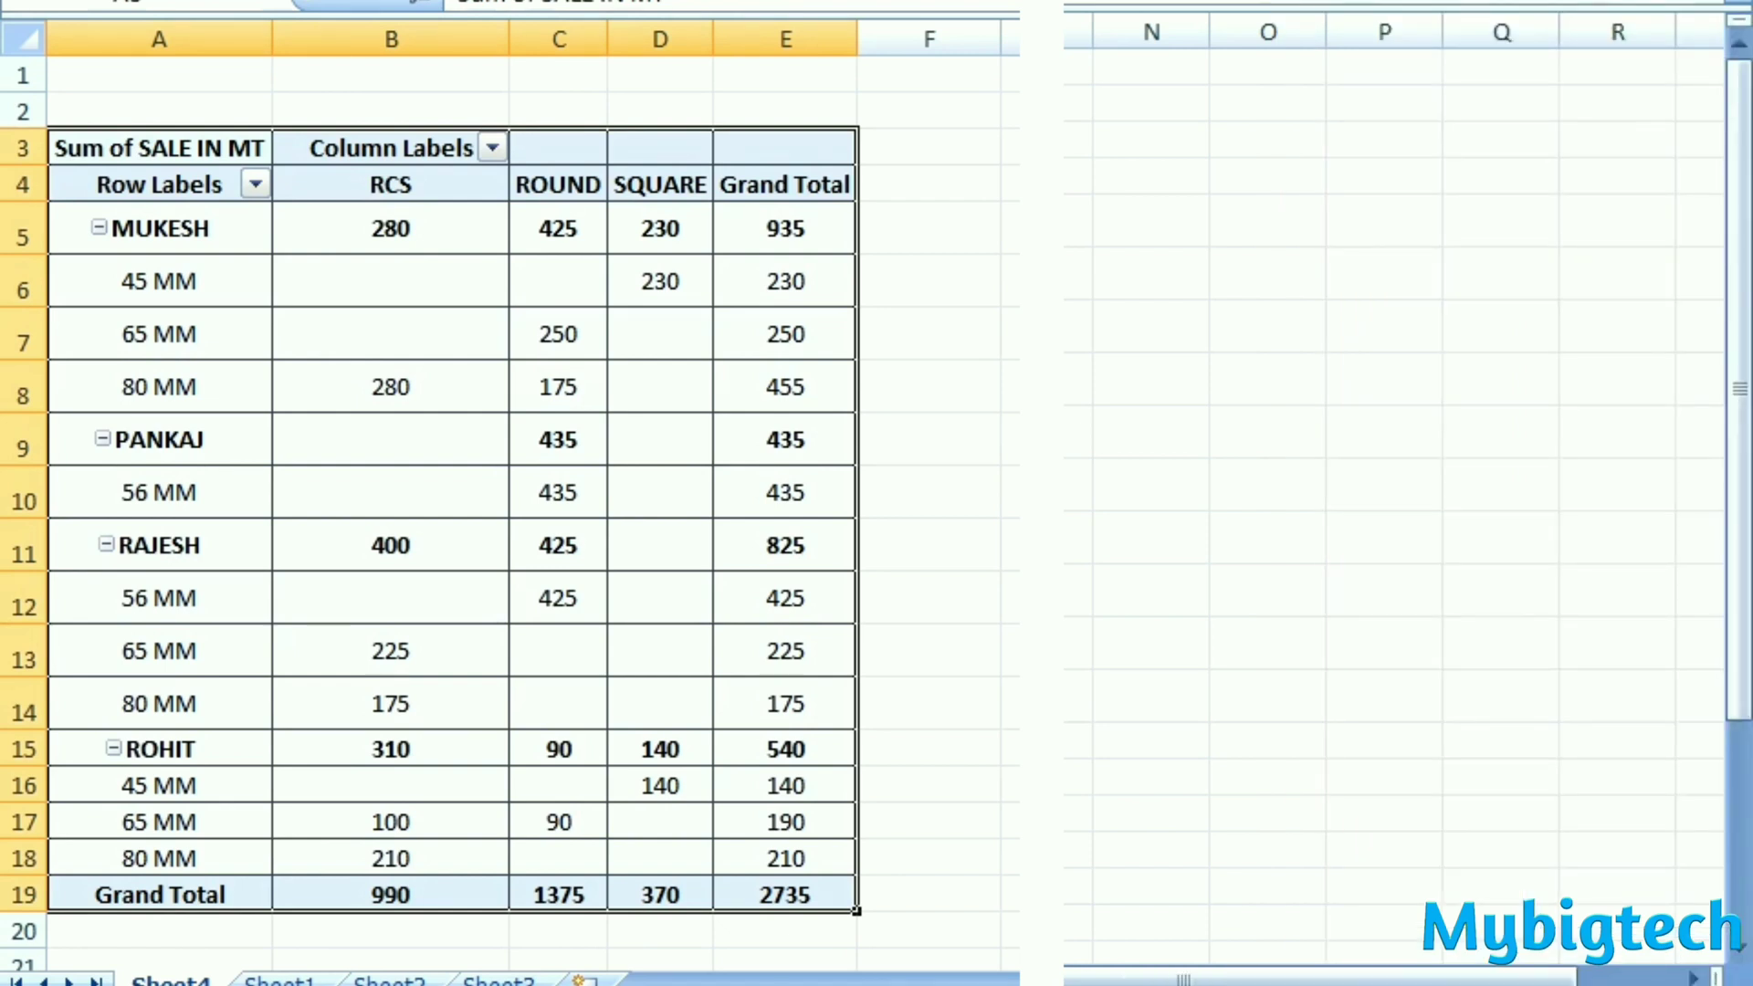
left_click(1041, 595)
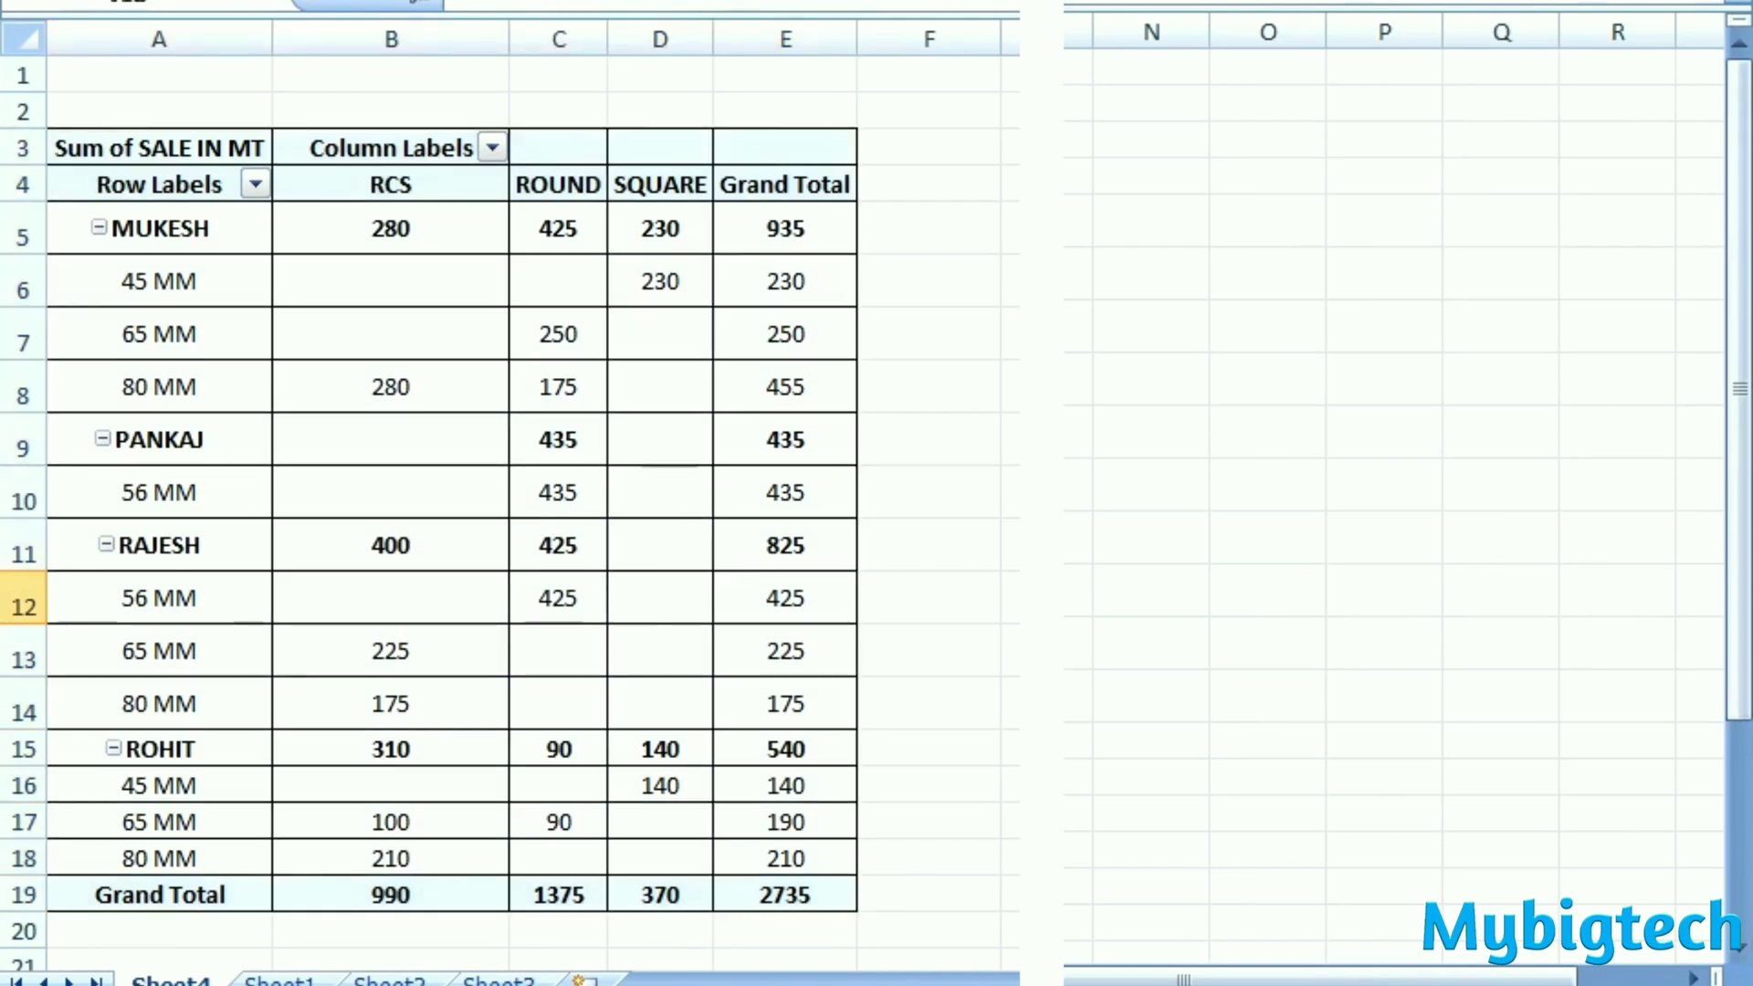